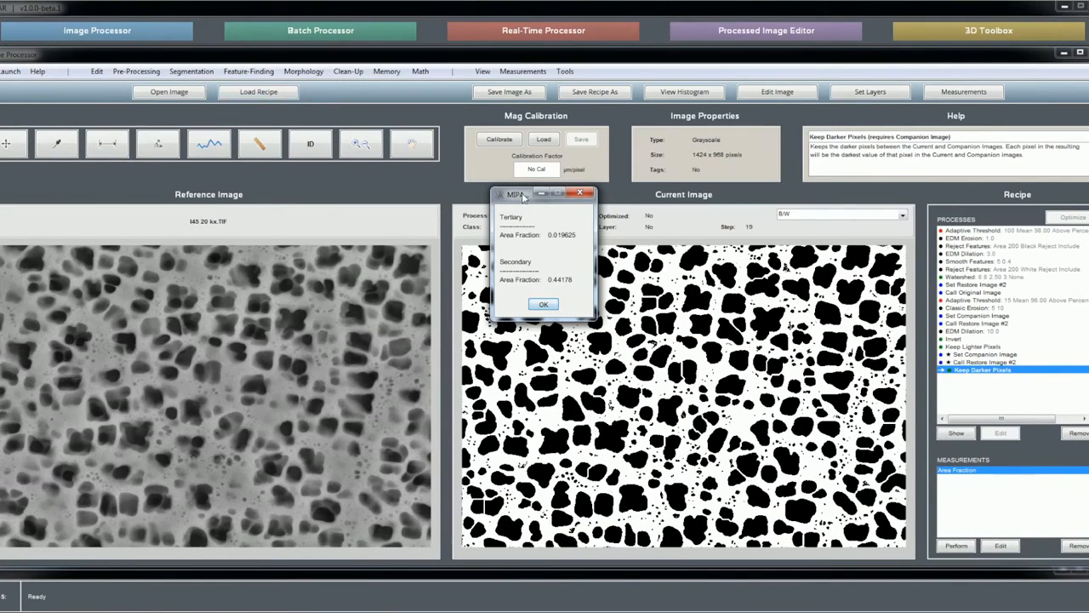
Review the tertiary and secondary area fraction results and close the results window
left_click_drag(521, 197, 513, 196)
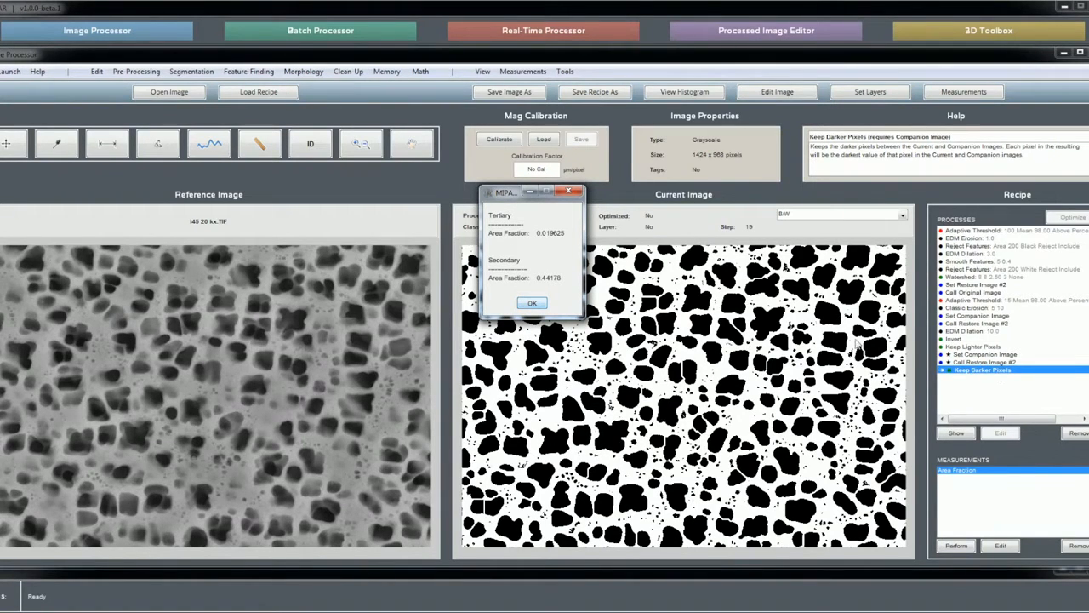
left_click_drag(491, 194, 391, 178)
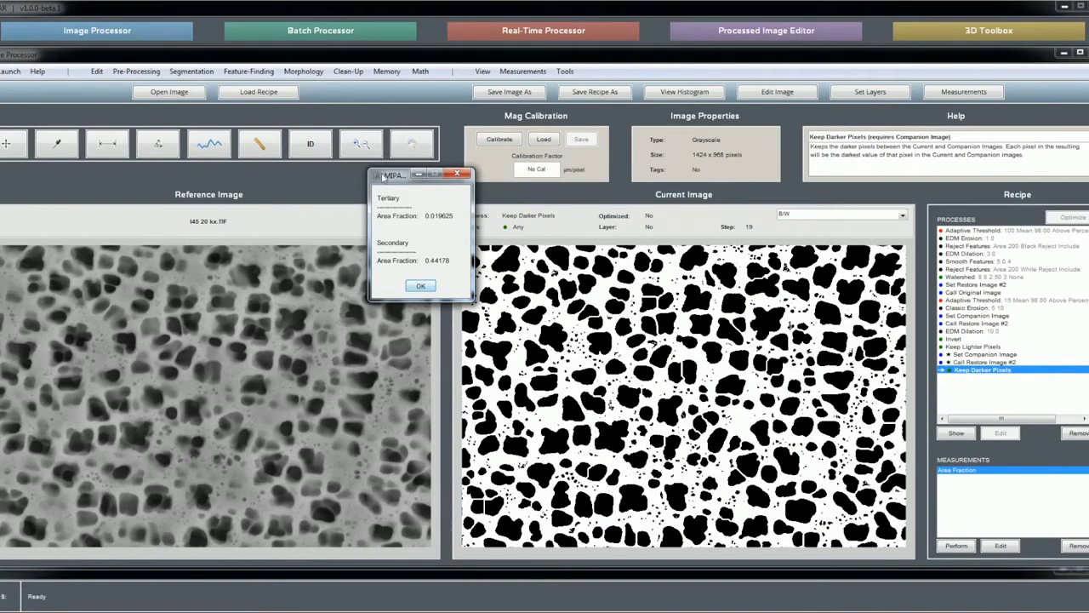
left_click_drag(384, 175, 472, 177)
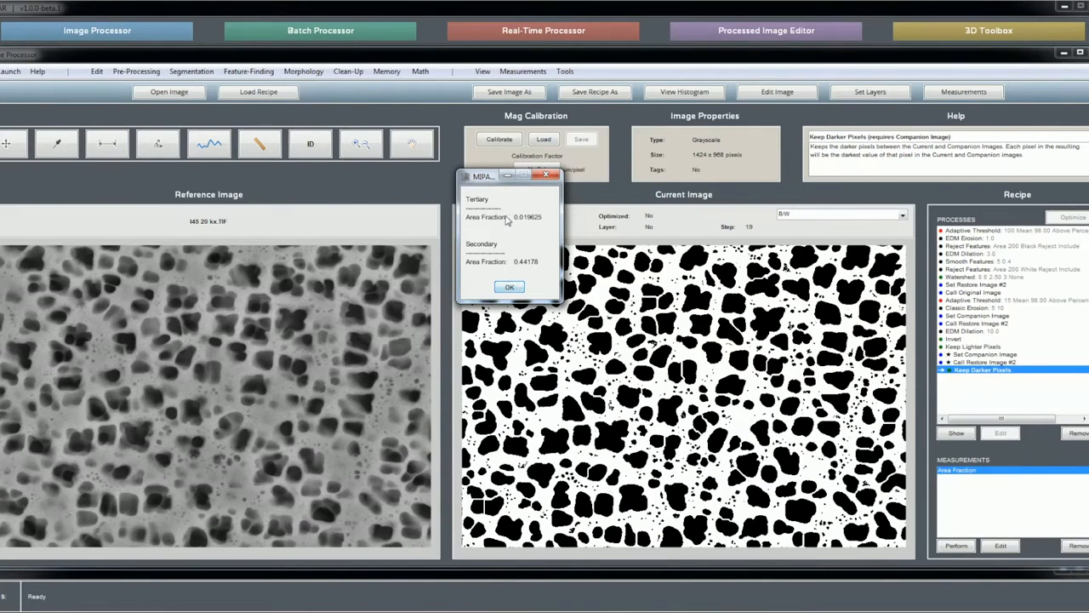
left_click_drag(483, 177, 473, 163)
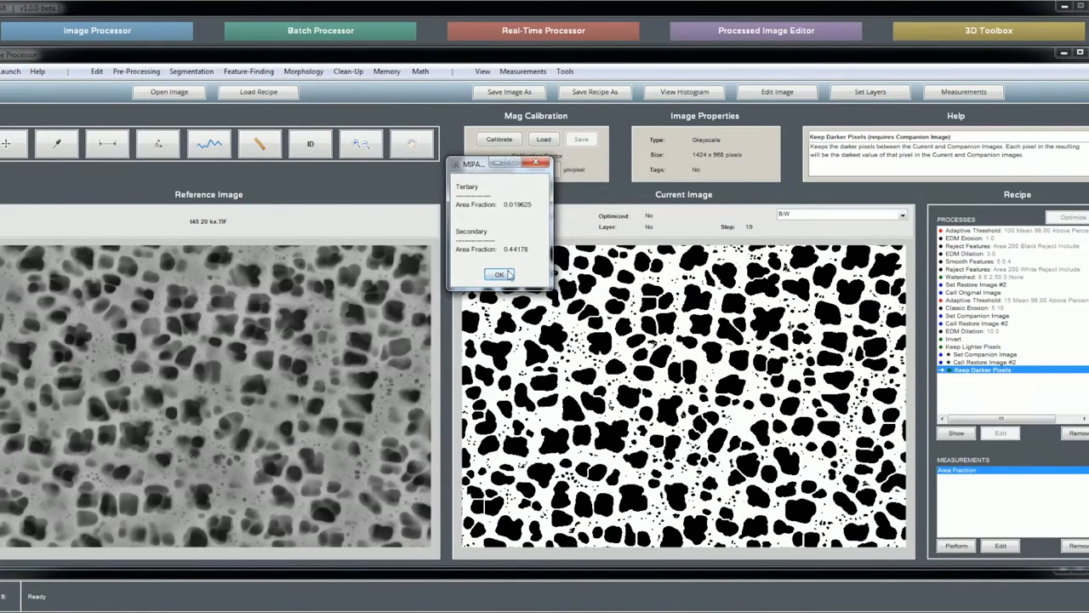
left_click(501, 275)
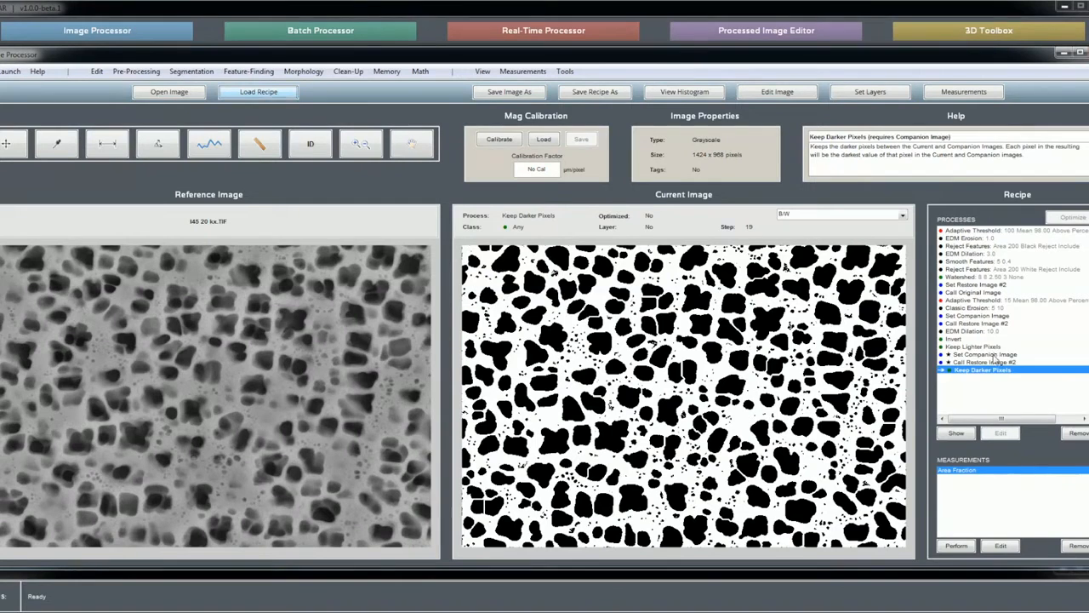
View the current image at the Set Companion Image (tertiary) and Call Restore Image #2 (secondary) recipe steps
left_click(994, 355)
double_click(994, 356)
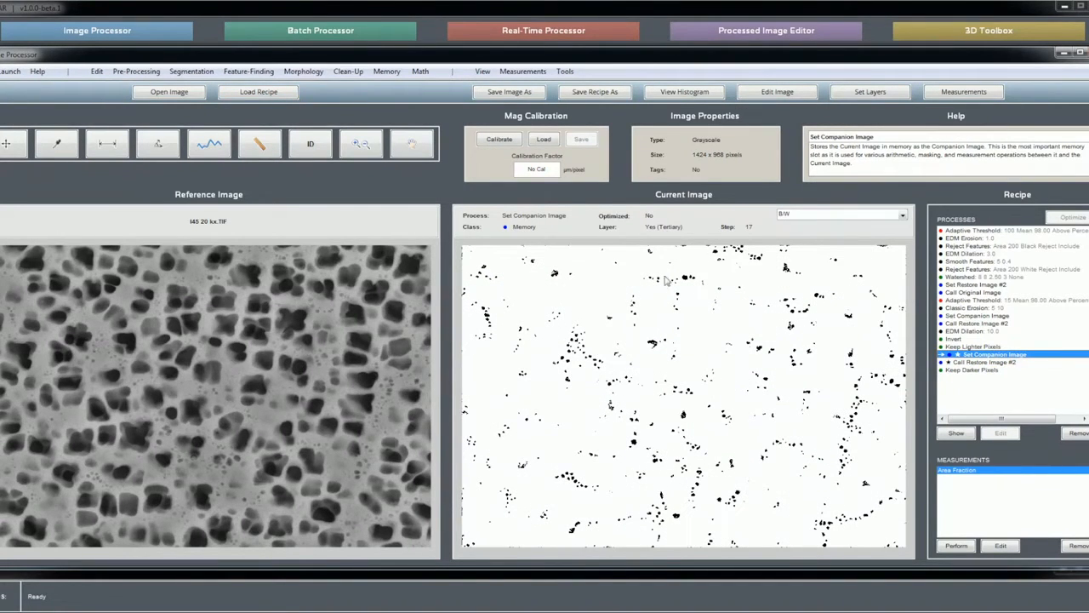
double_click(972, 363)
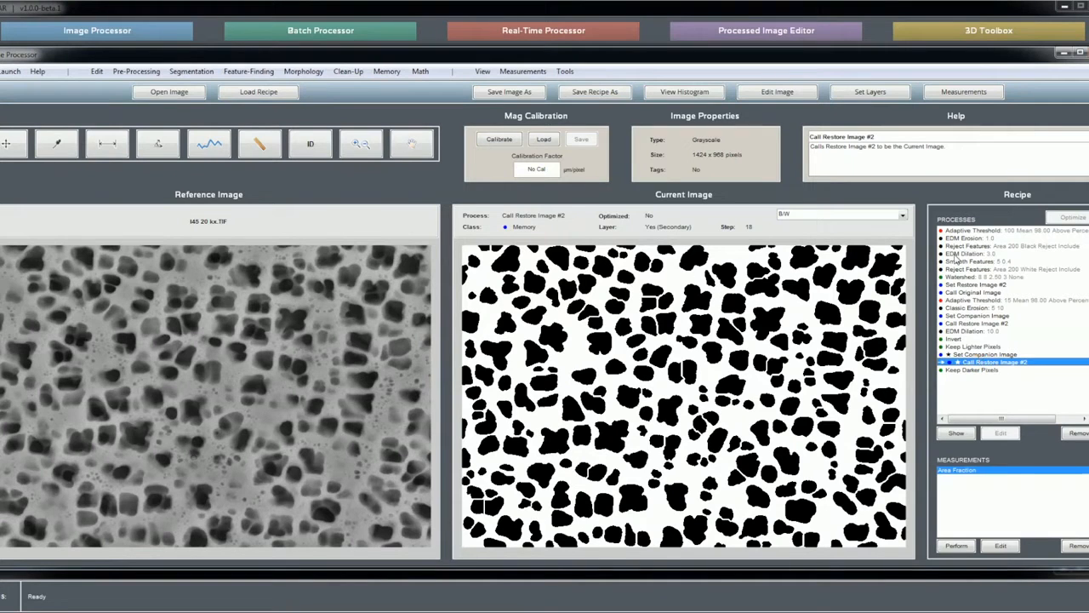
left_click(987, 355)
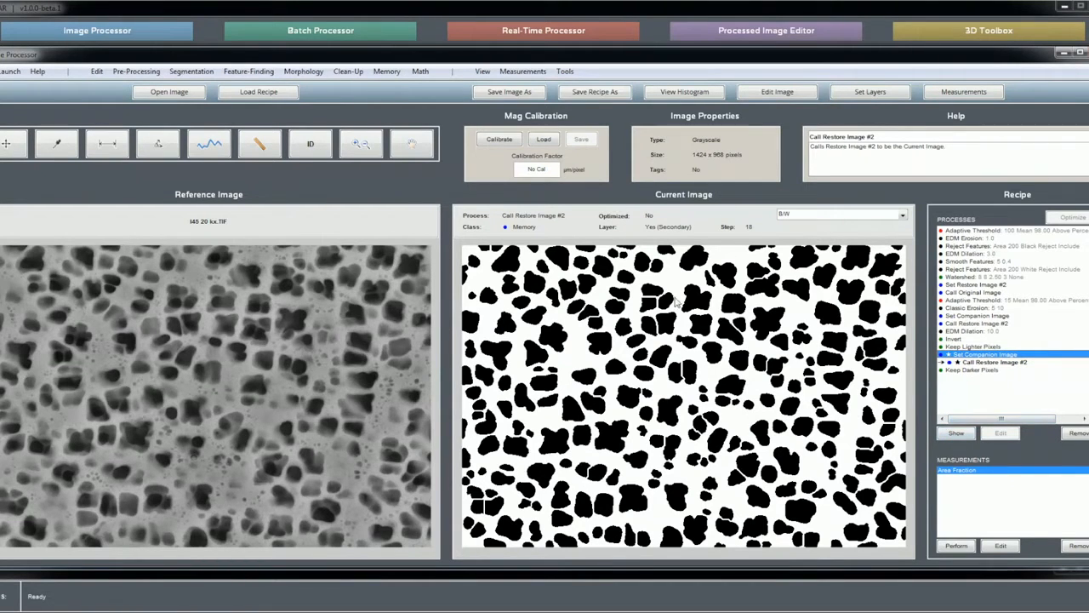
Switch the current image to Outline display and view the secondary and tertiary layer steps over the micrograph
left_click(838, 215)
left_click(817, 231)
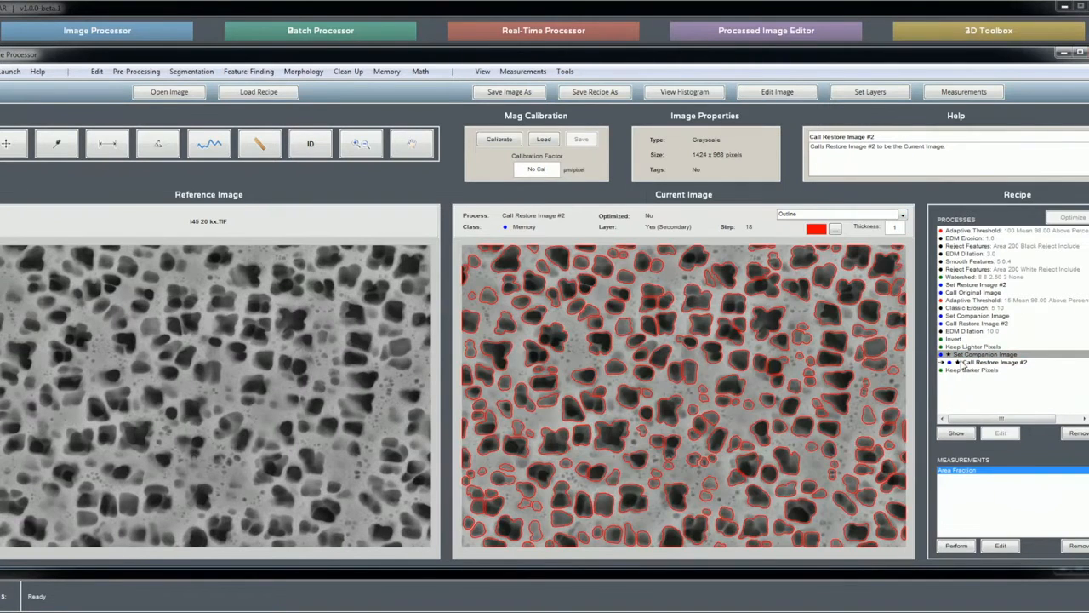
left_click(967, 363)
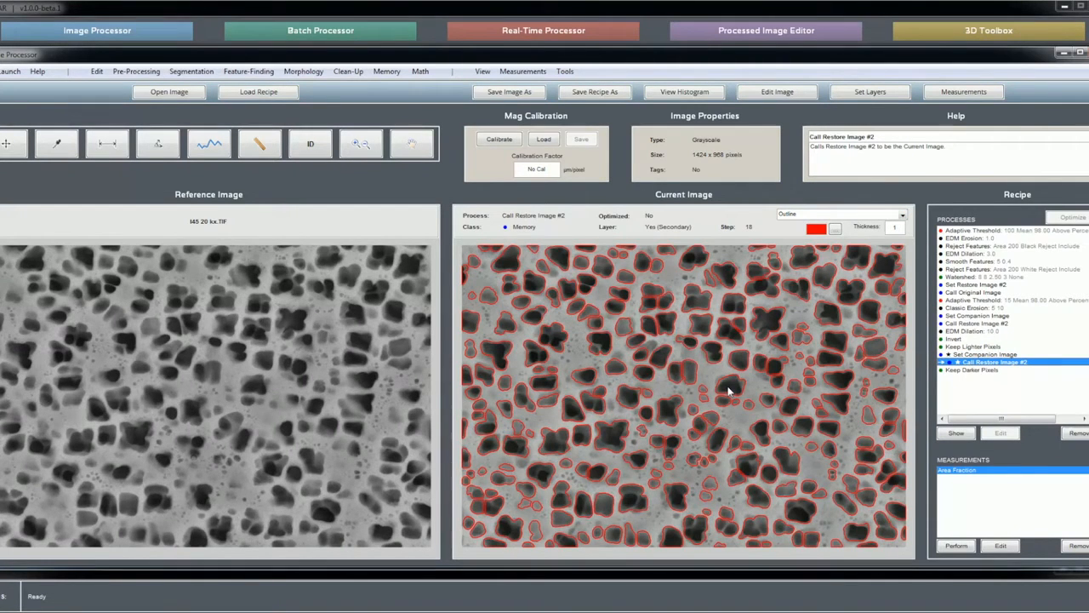
left_click(967, 355)
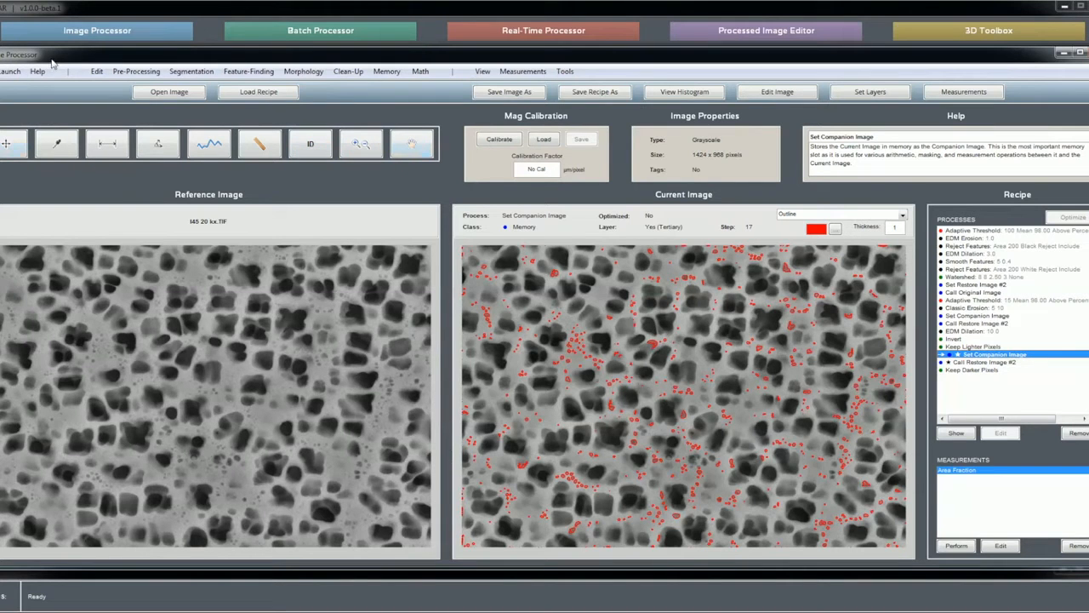
left_click(341, 34)
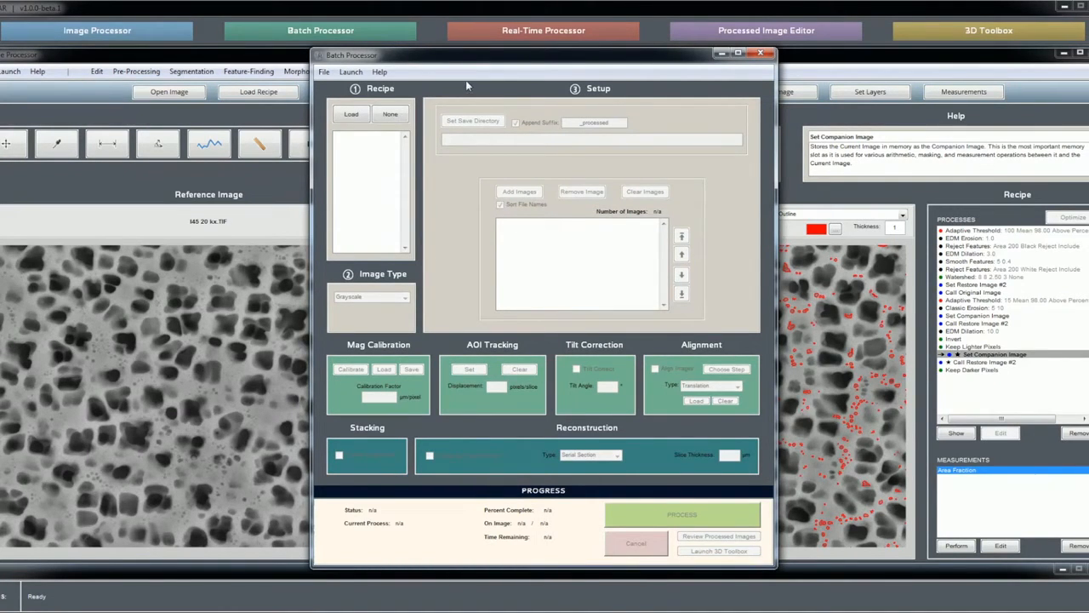
left_click(760, 53)
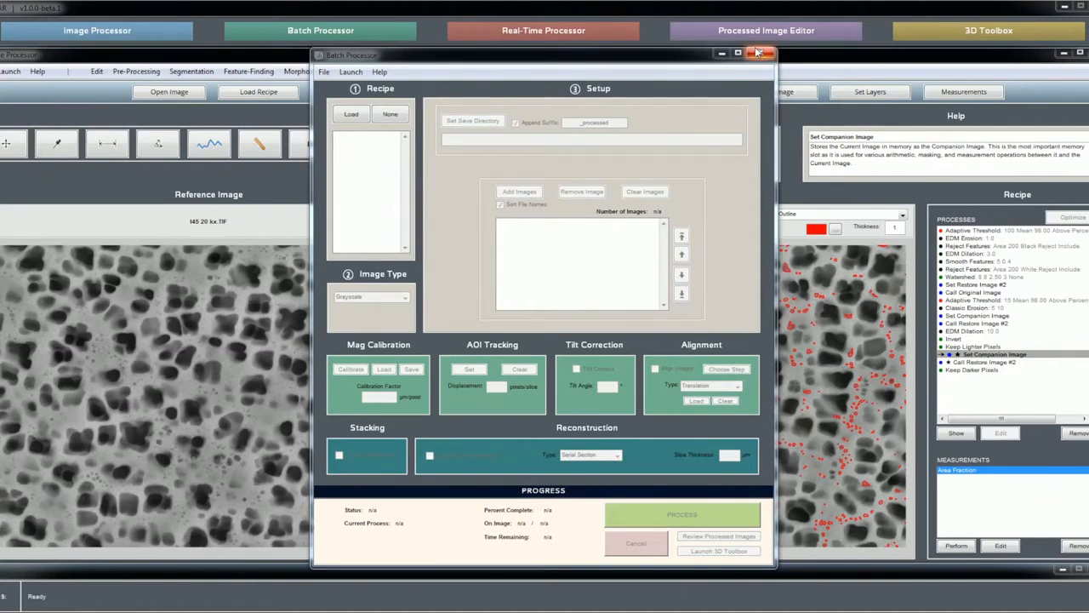
left_click(526, 272)
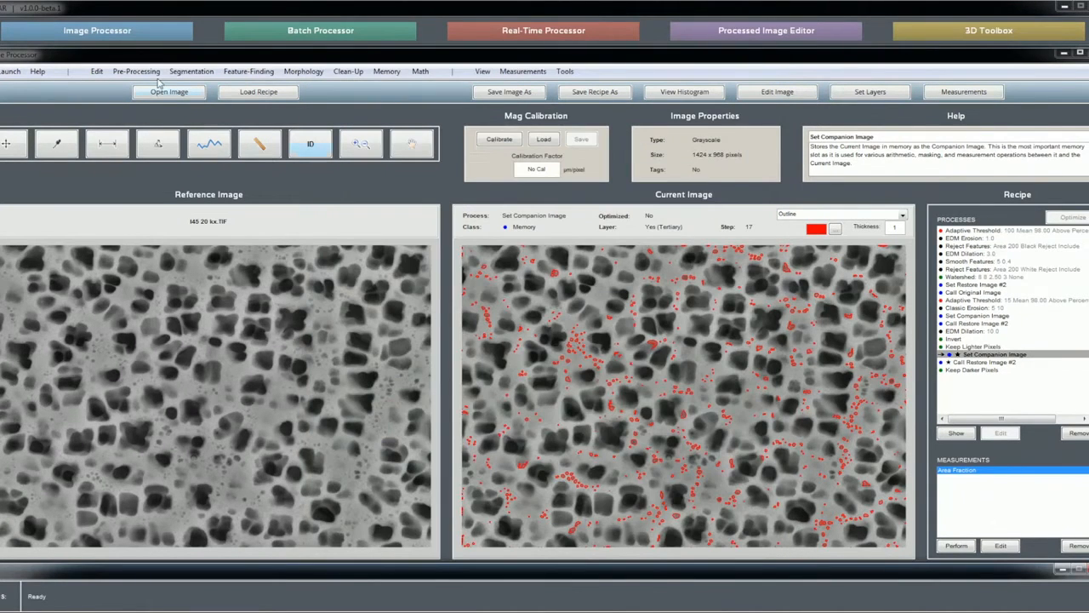
left_click(10, 71)
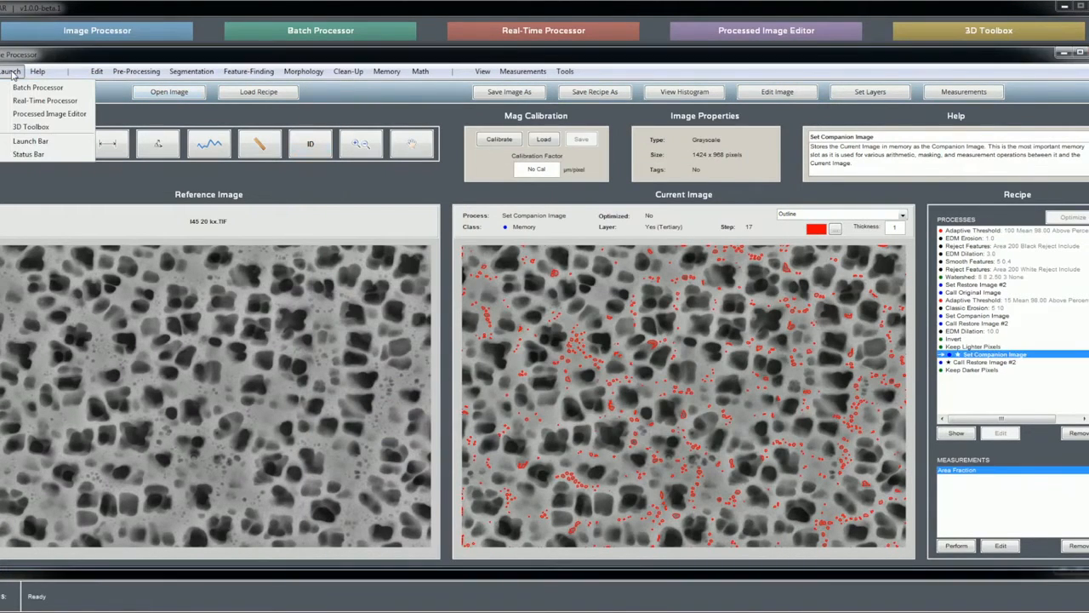
left_click(32, 88)
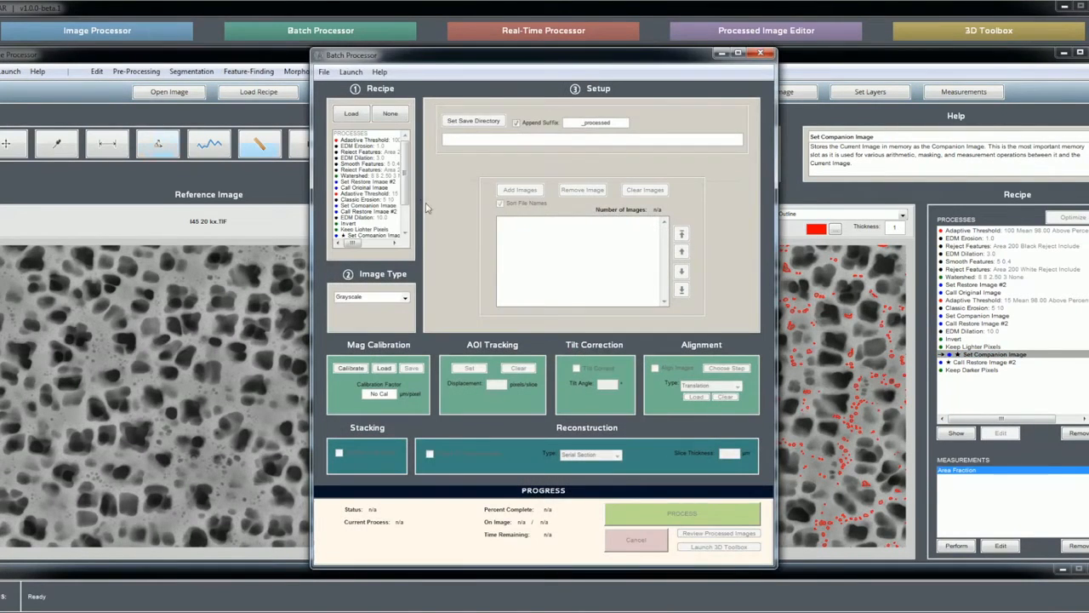
mouse_move(406, 155)
left_mouse_down()
mouse_move(408, 188)
mouse_move(407, 143)
left_mouse_up()
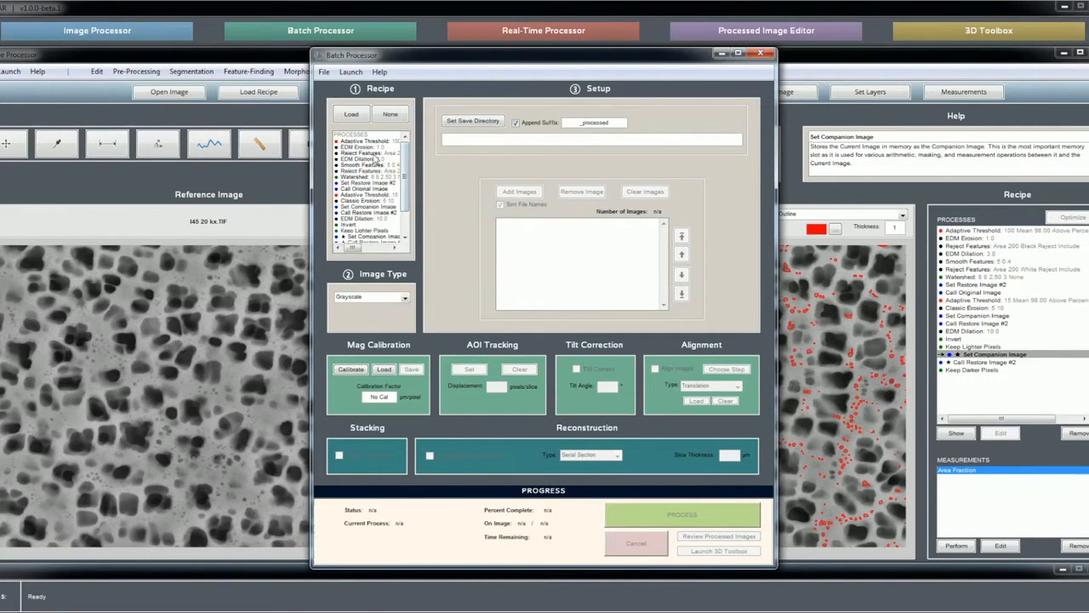
left_click(767, 55)
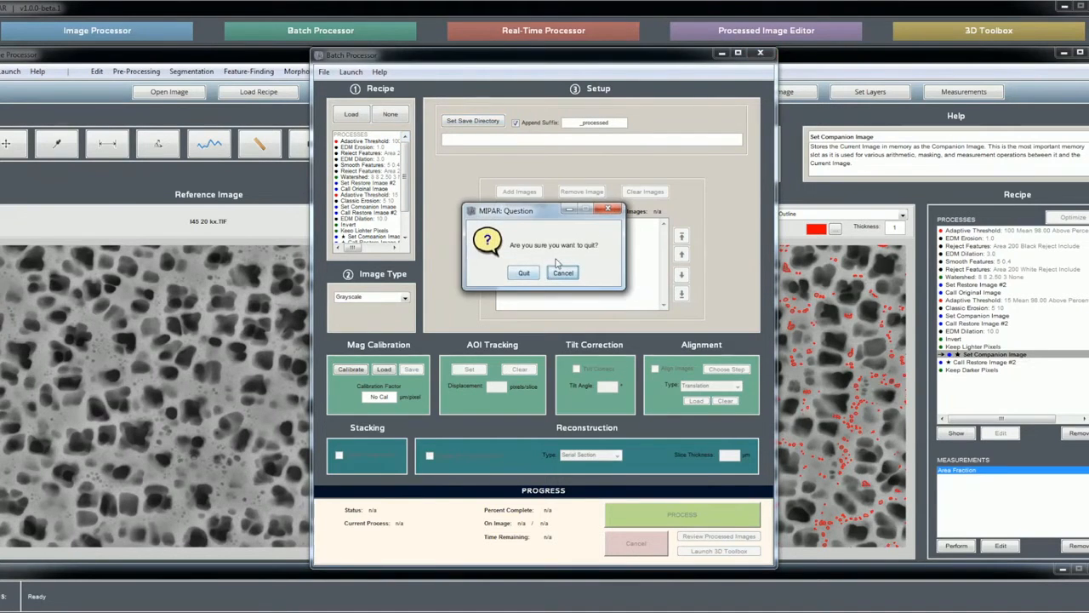
left_click(522, 273)
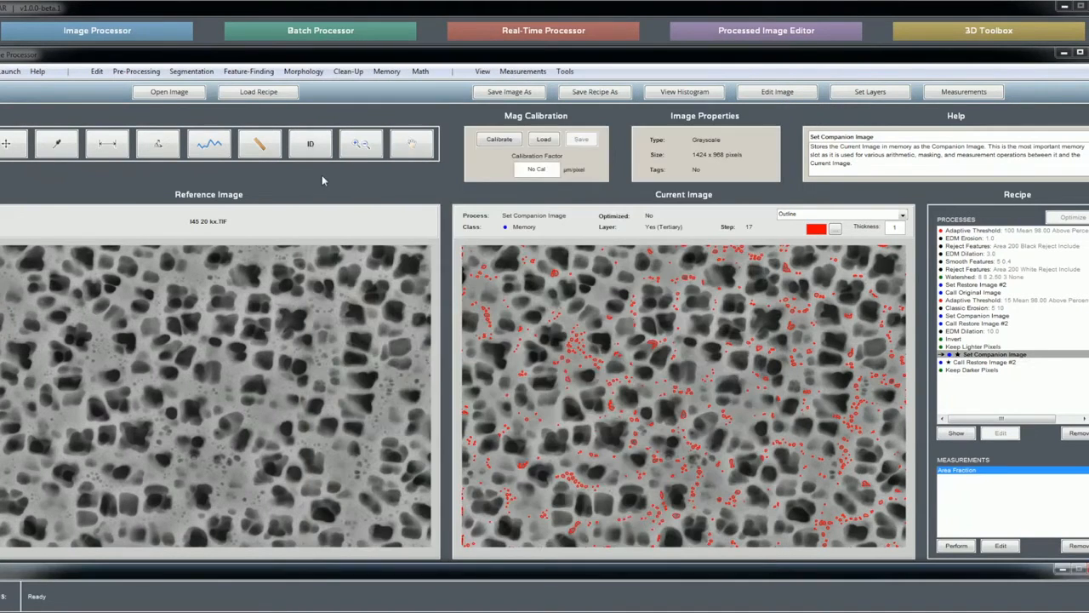
Launch the Batch Processor from within the Image Processor so that it carries over the current recipe
left_click(11, 72)
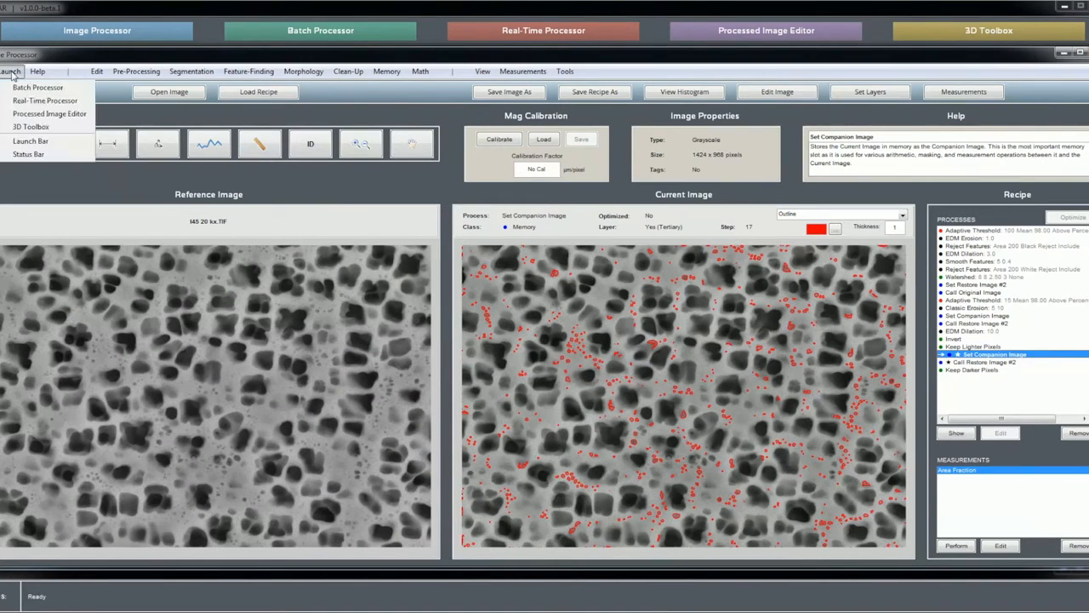
left_click(17, 88)
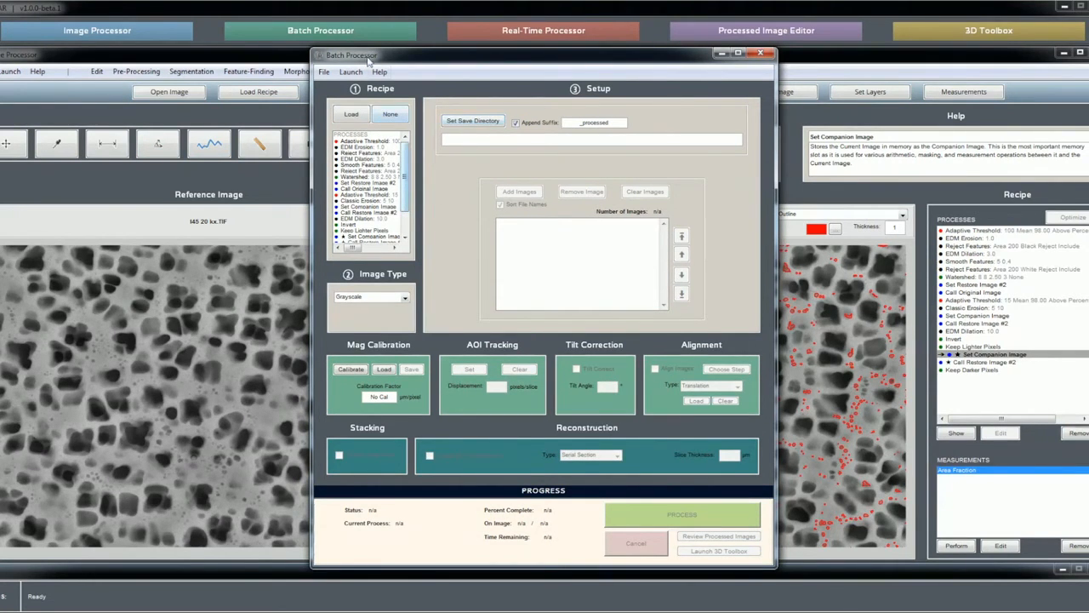
left_click(351, 114)
left_click(553, 184)
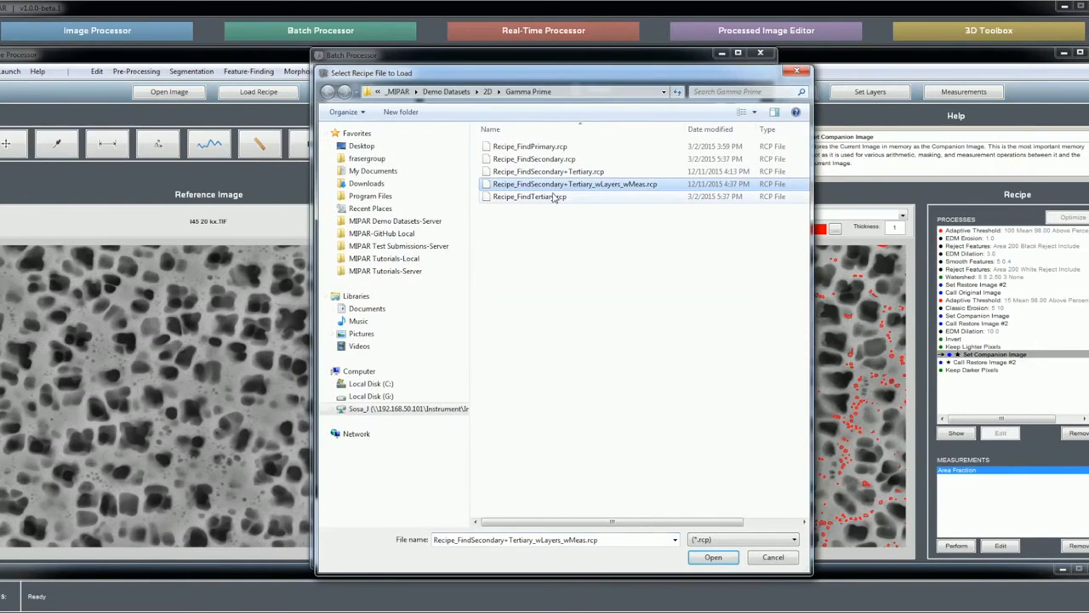
left_click(773, 560)
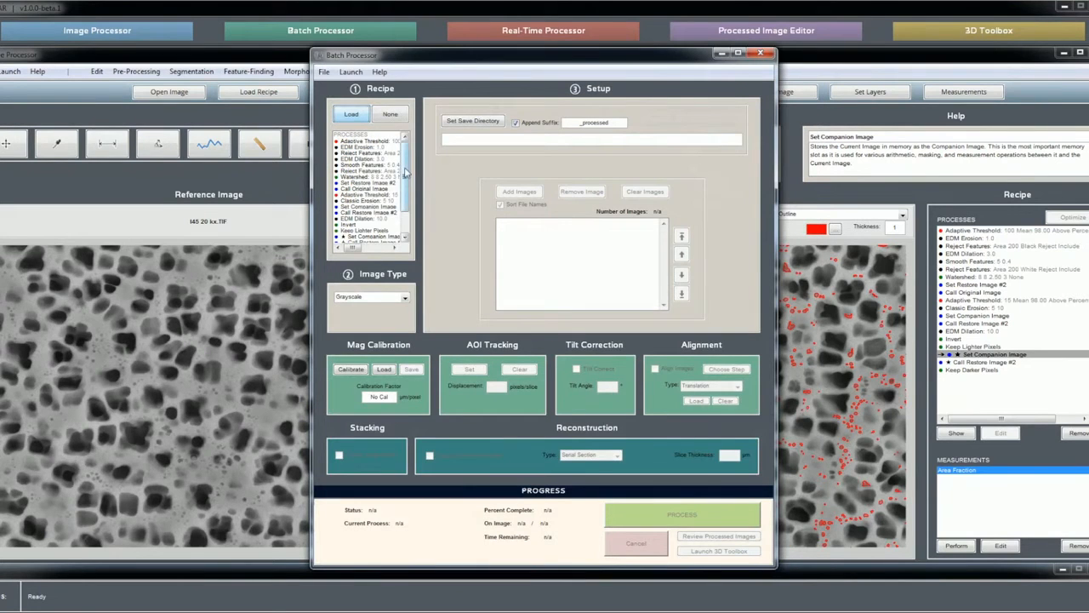
Look through the batch recipe's processes and set the image type to Grayscale
mouse_move(405, 172)
left_mouse_down()
mouse_move(404, 194)
mouse_move(403, 152)
left_mouse_up()
left_click(390, 299)
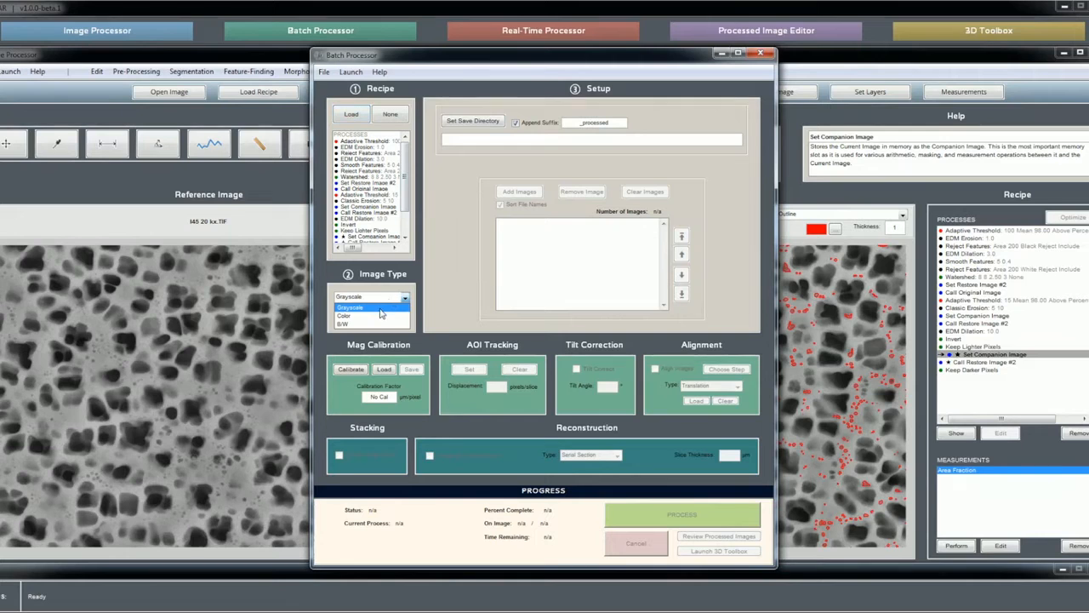
left_click(380, 310)
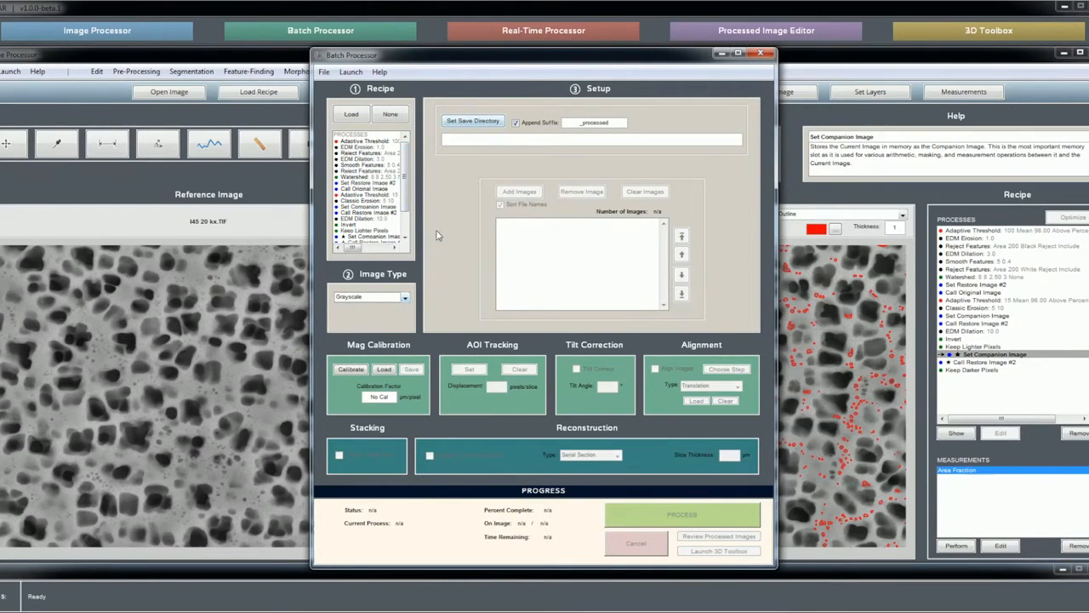
Set the batch save directory to the Gamma Prime folder under Demo Datasets\2D
left_click_drag(522, 61, 542, 61)
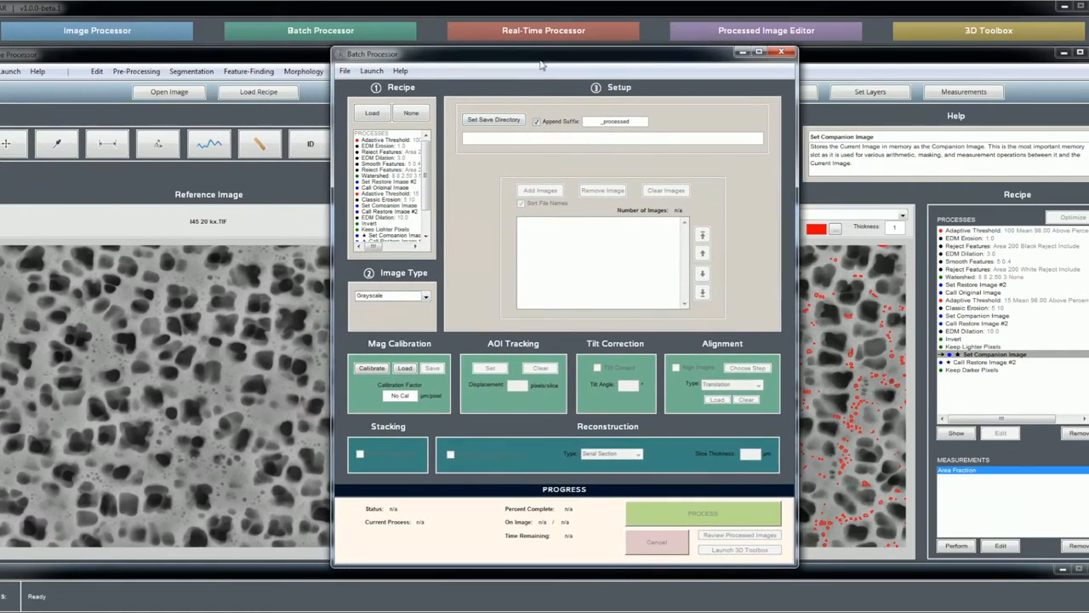
left_click(503, 123)
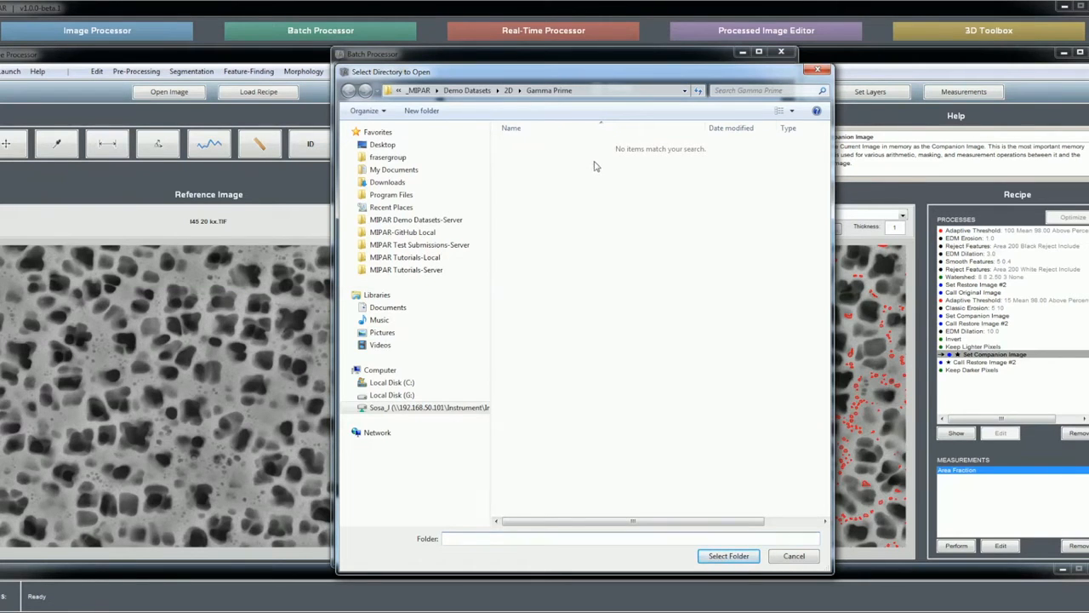
left_click_drag(589, 72, 548, 66)
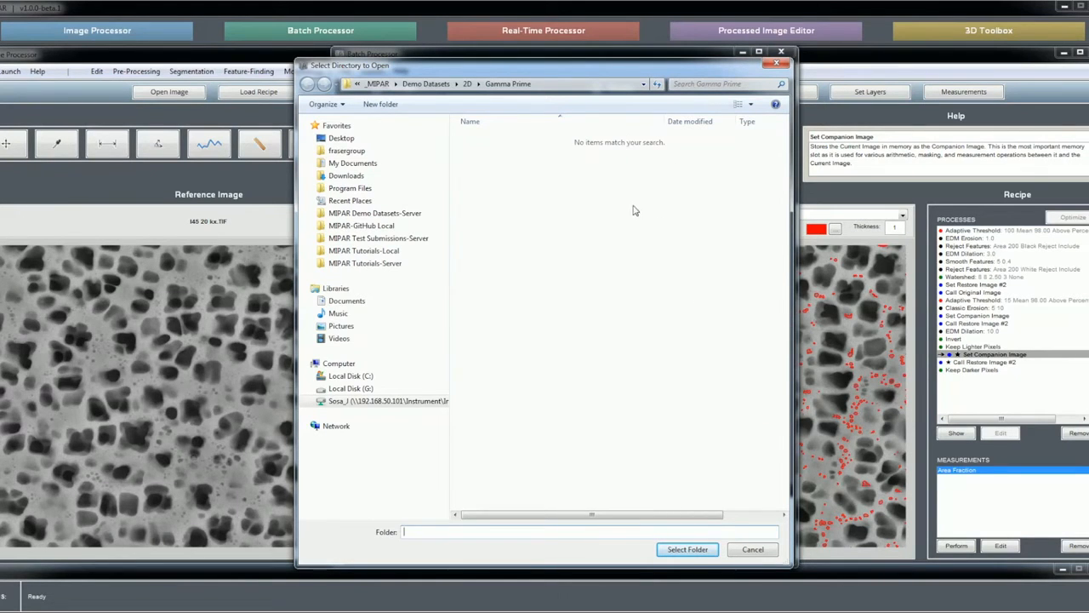
left_click(688, 549)
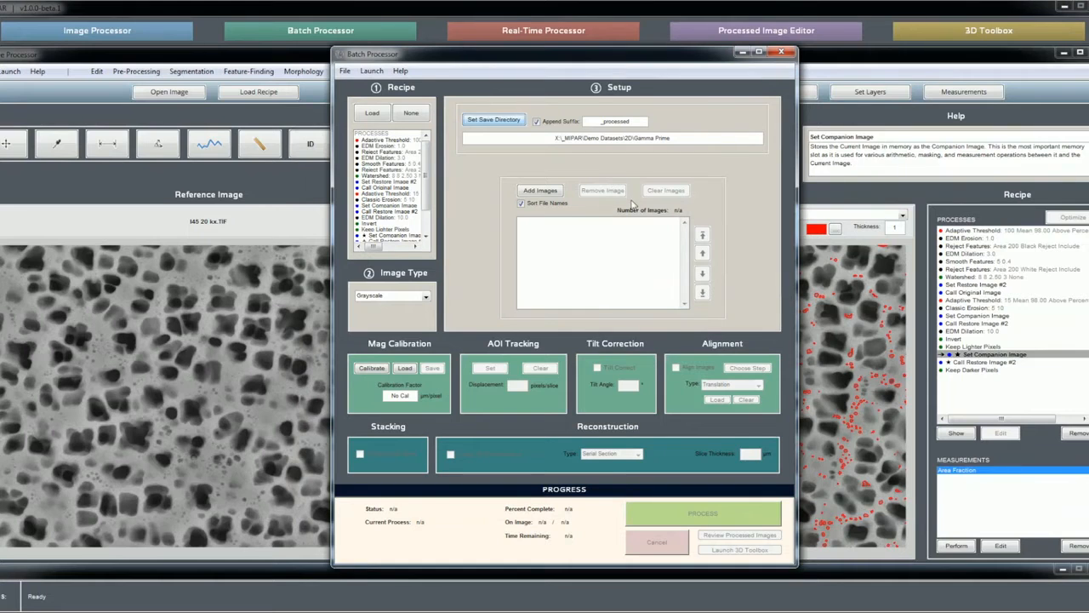
left_click(561, 123)
left_click(563, 126)
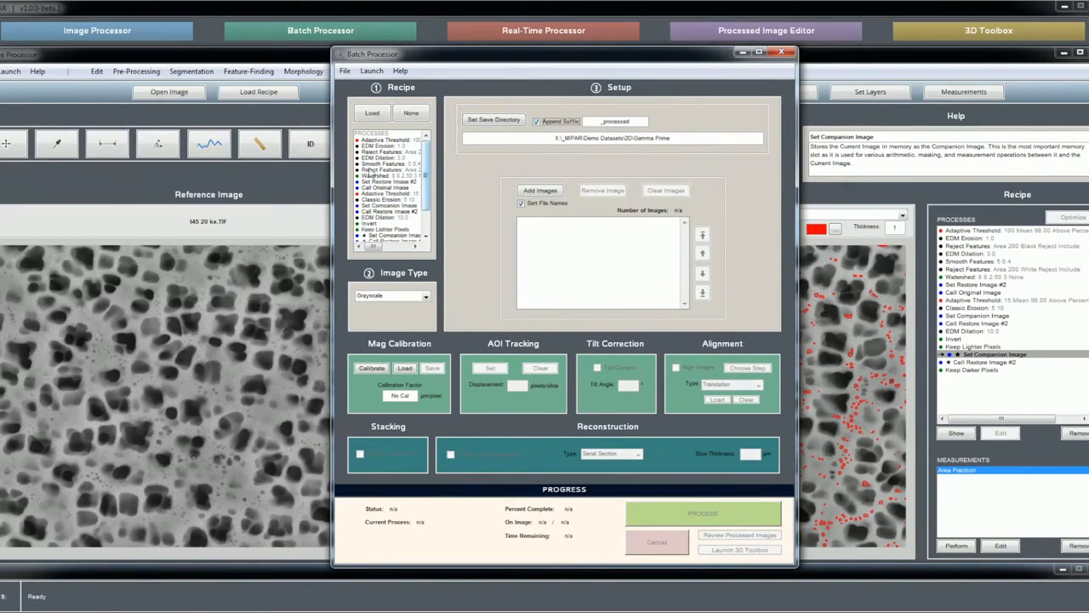
mouse_move(427, 165)
left_mouse_down()
mouse_move(429, 187)
mouse_move(428, 165)
left_mouse_up()
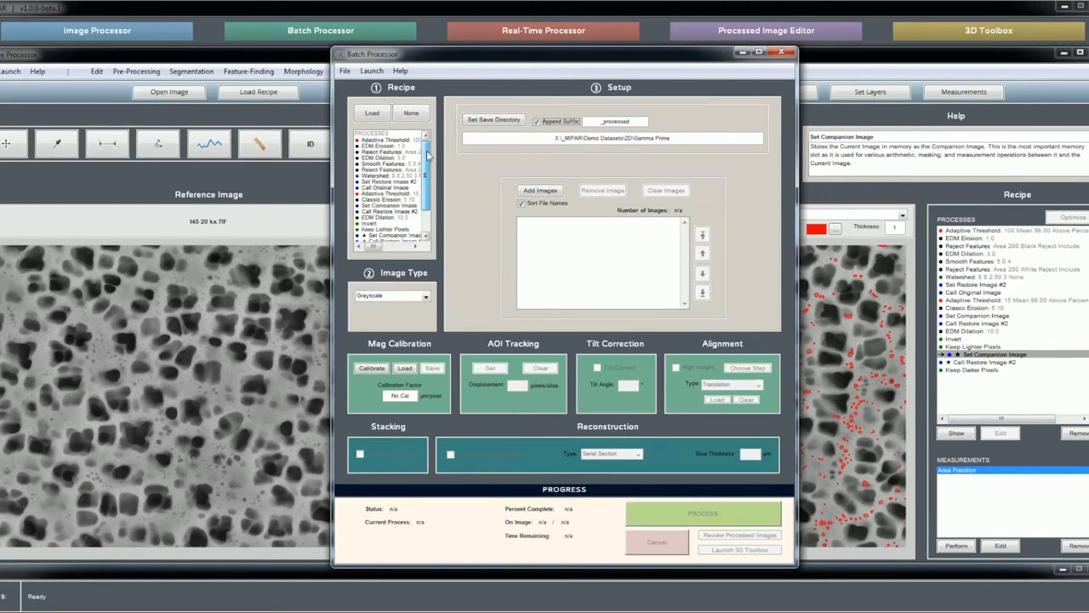
left_click_drag(631, 121, 601, 117)
left_click(633, 121)
double_click(631, 122)
left_click(634, 123)
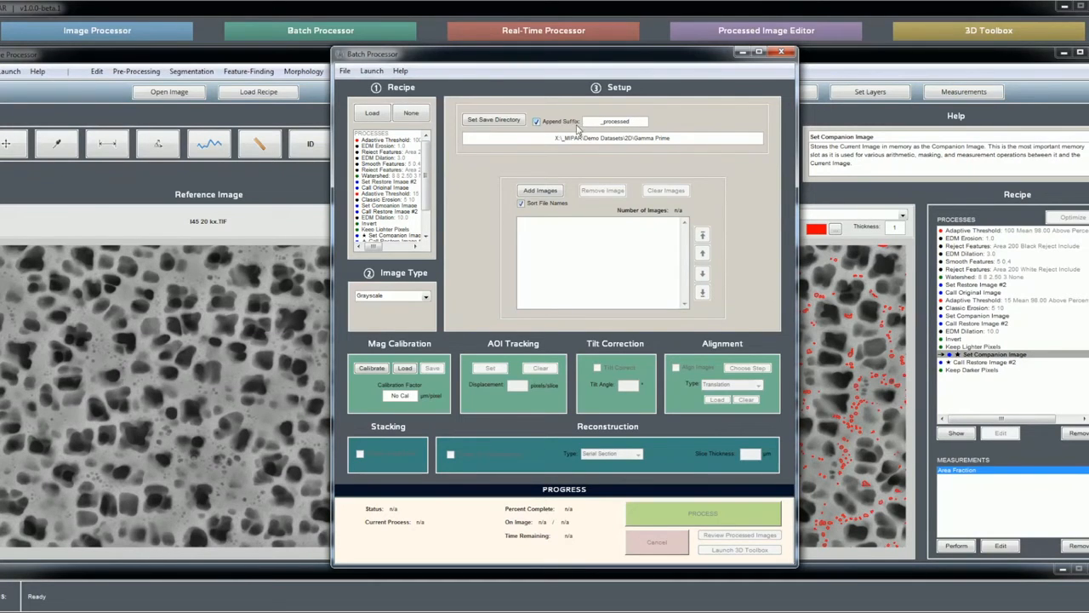
left_click_drag(640, 121, 601, 122)
left_click(632, 121)
Add the five images I43 20 kx through I51 20 kx from the Gamma Prime folder to the batch list
left_click(551, 192)
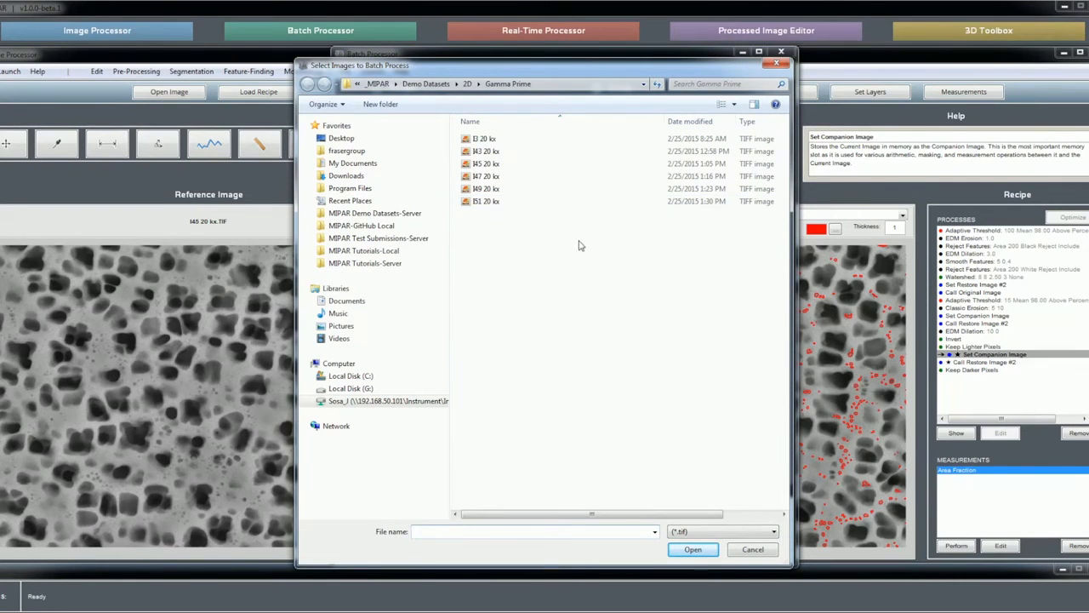
left_click(519, 153)
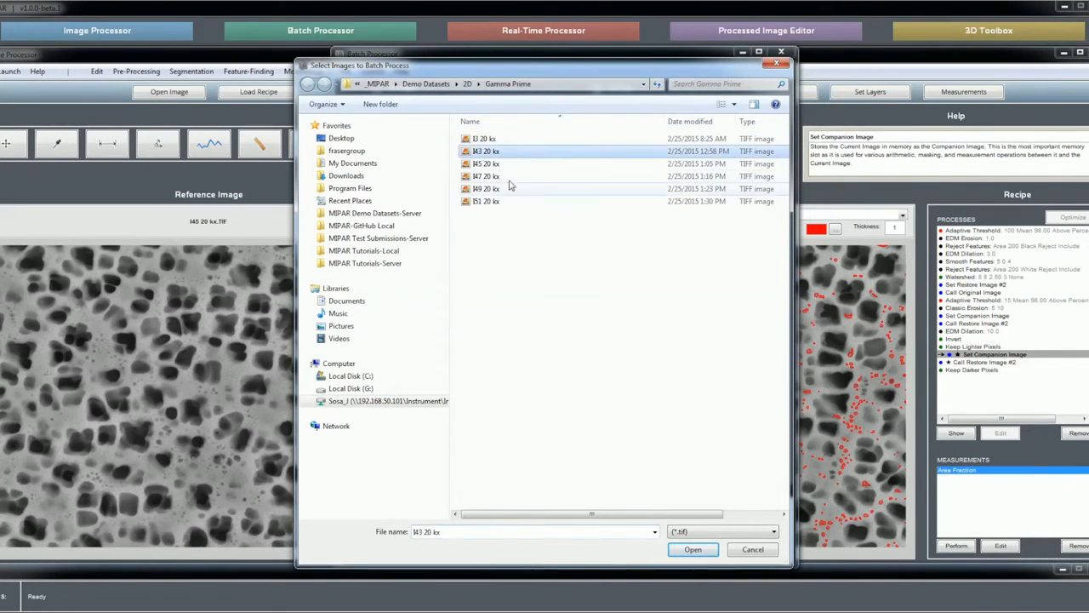
left_click(501, 204, "shift")
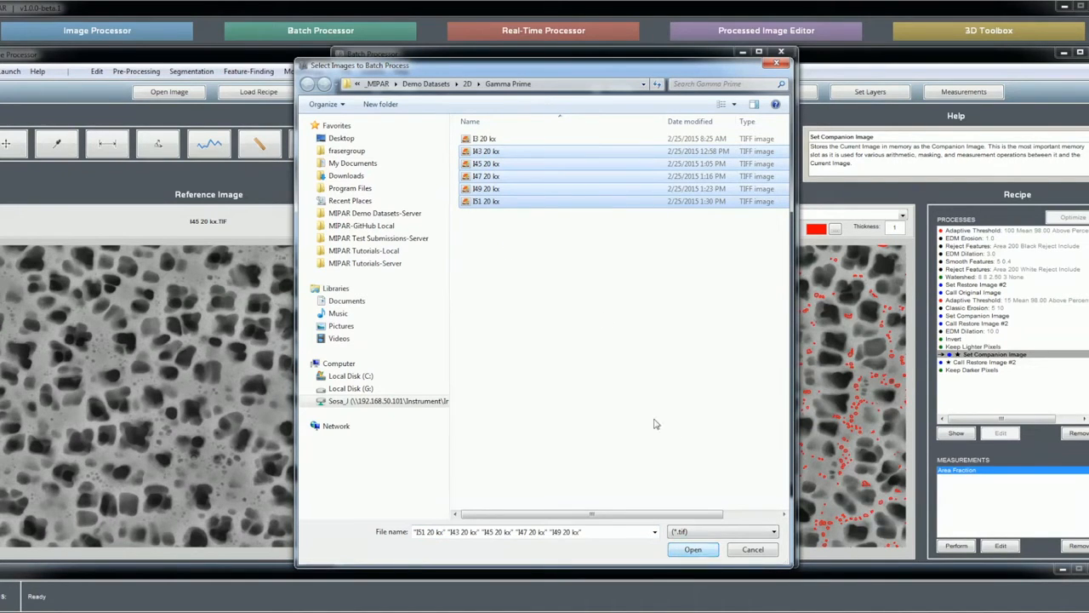
left_click(701, 550)
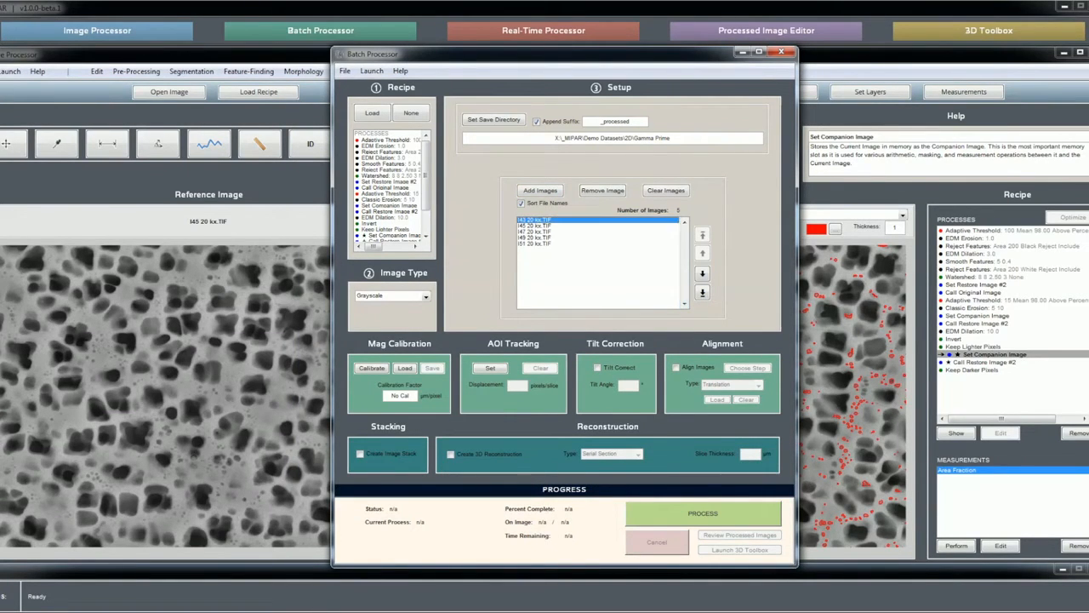
Move images up and down the batch list one place at a time, restoring the original file order at the end
left_click(703, 273)
left_click(703, 272)
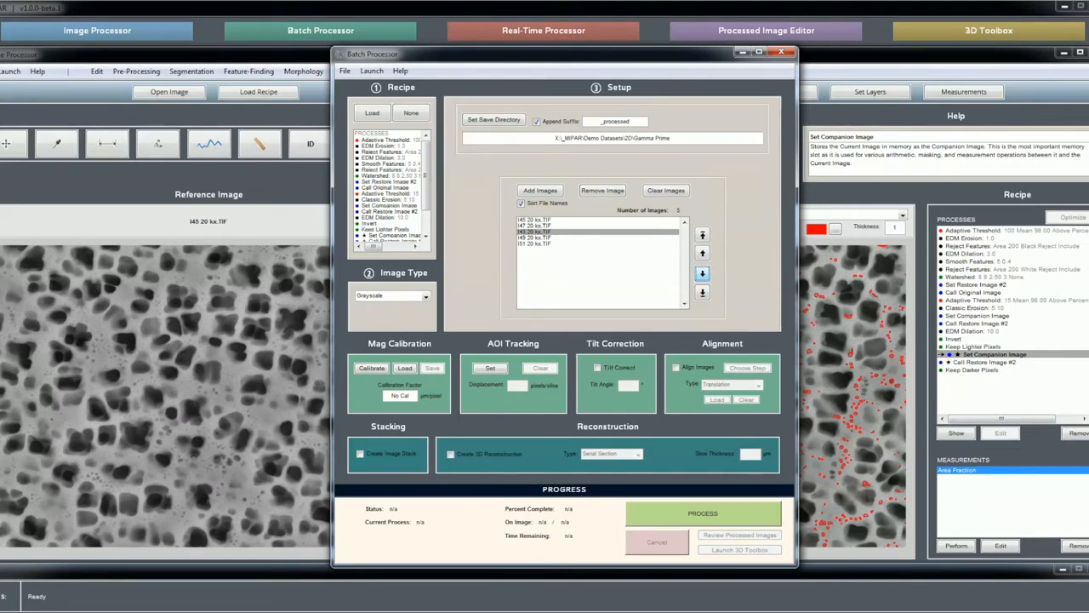
left_click(702, 273)
left_click(702, 273)
left_click(597, 243)
left_click(702, 253)
left_click(702, 274)
left_click(597, 231)
left_click(702, 252)
left_click(702, 253)
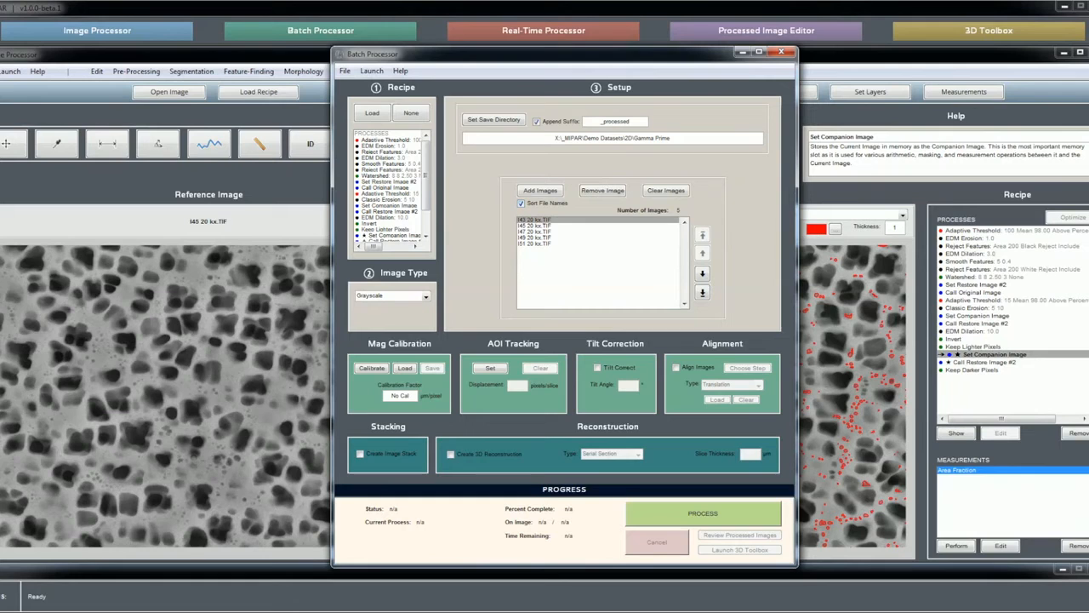
Turn off file name sorting and append I47 20 kx, I49 20 kx and I51 20 kx to the batch list again
left_click(522, 204)
left_click(522, 203)
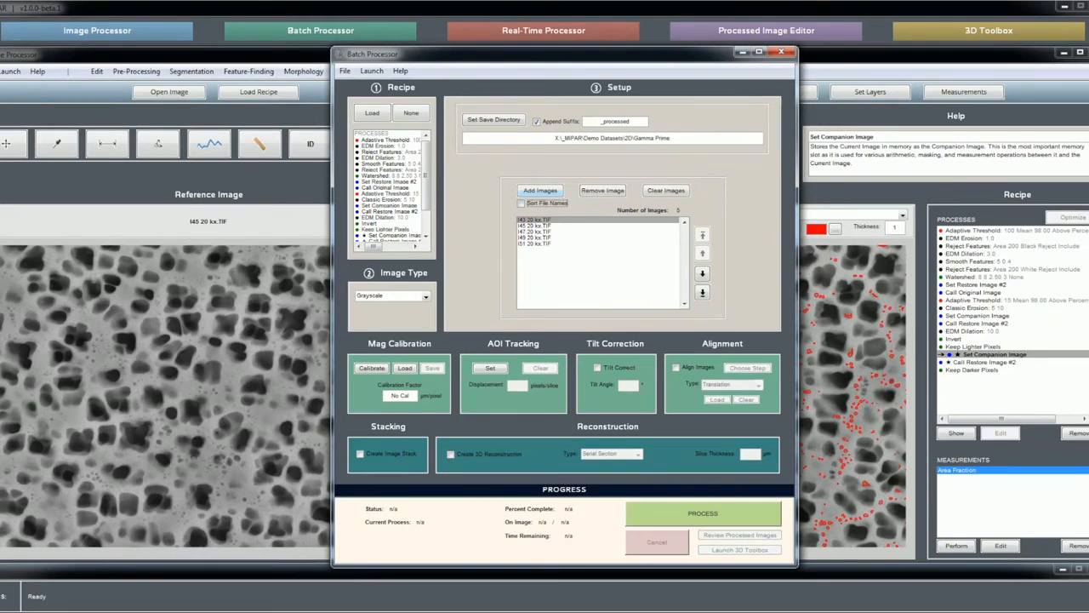
left_click(540, 191)
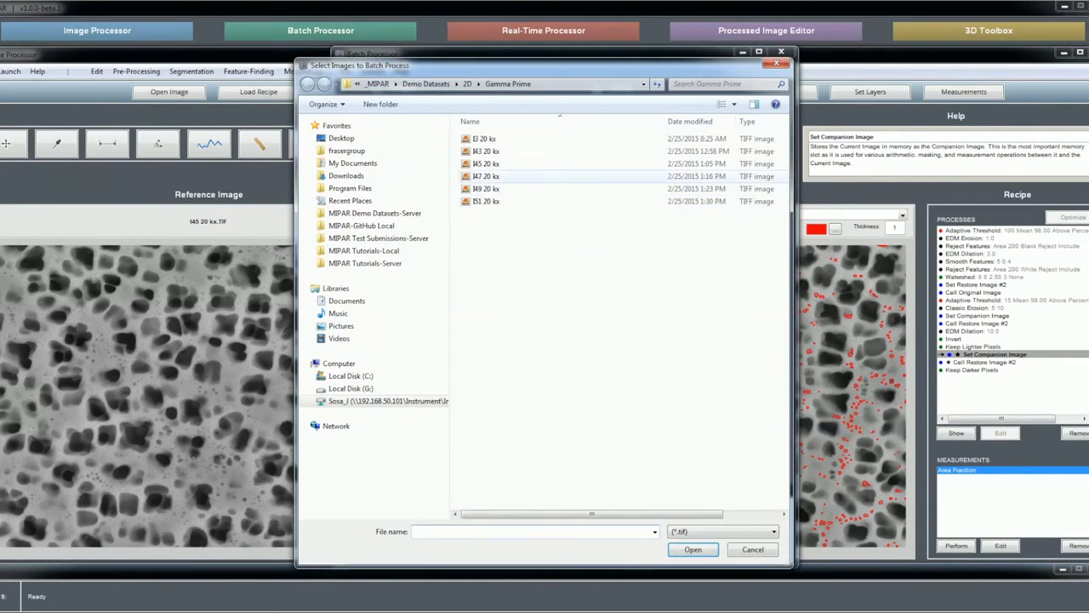
left_click(527, 176)
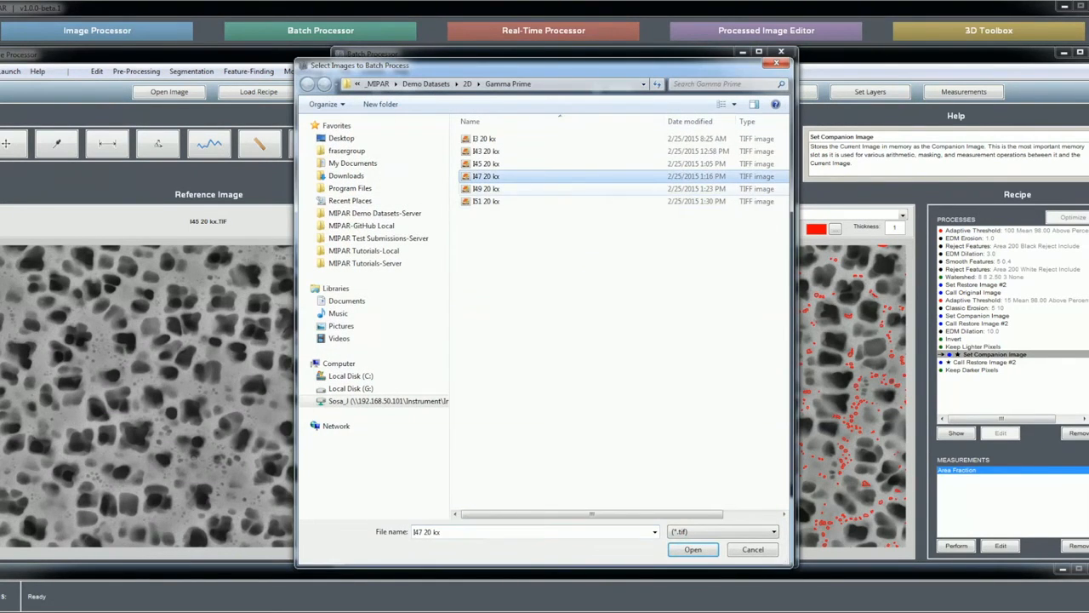
left_click(485, 201, "shift")
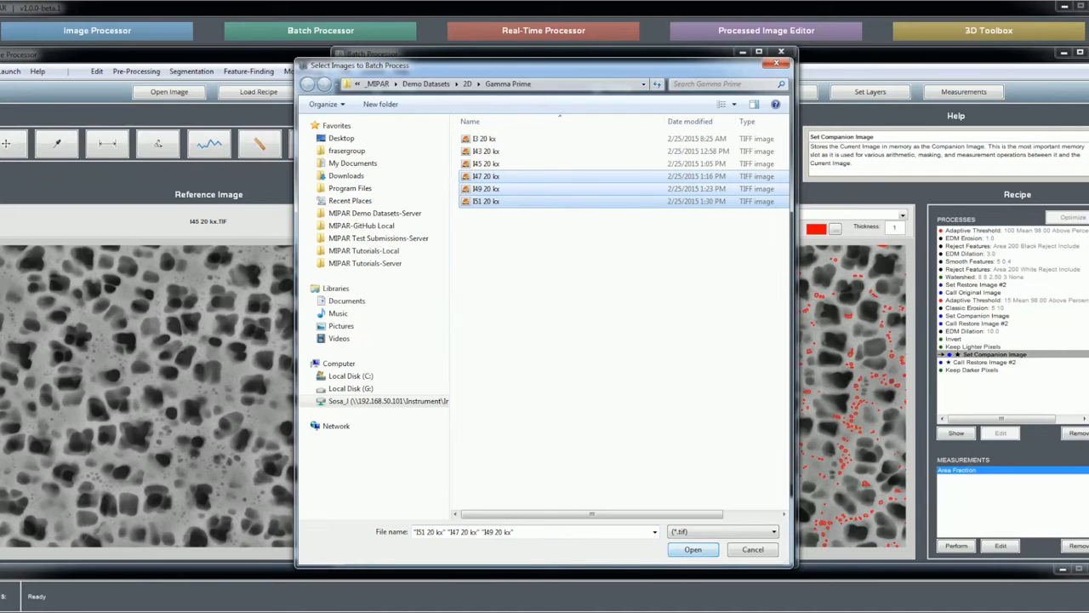
left_click(692, 548)
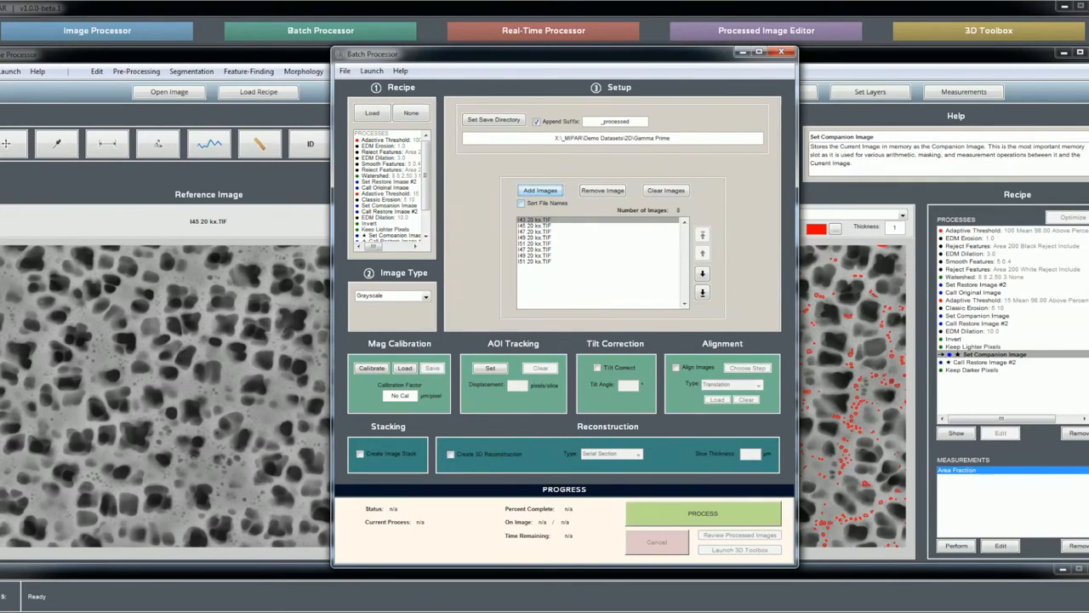
Turn file name sorting back on and remove the duplicate I47, I49 and I51 entries from the end of the batch list
left_click(522, 204)
left_click(545, 262)
left_click(602, 190)
left_click(603, 190)
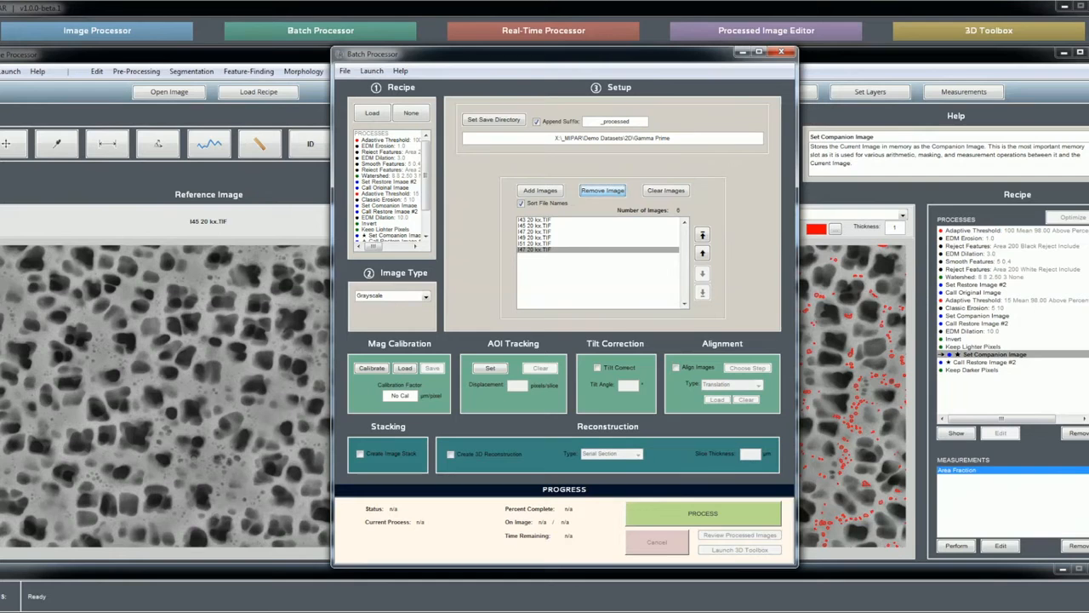
left_click(602, 189)
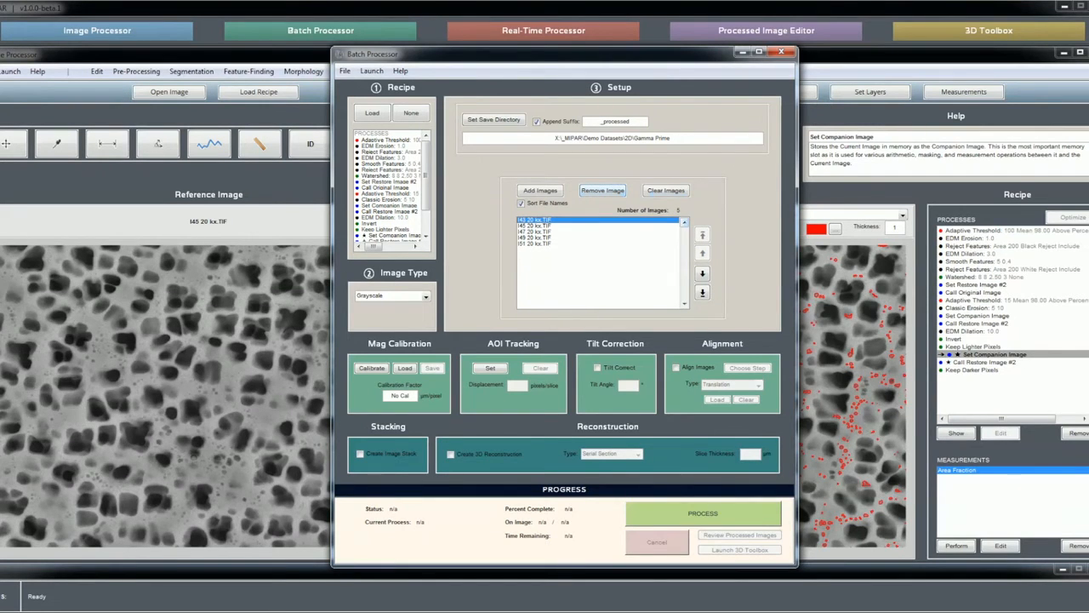
Preview the I43, I47 and I45 20 kx images from the batch list, closing each figure after viewing
left_click_drag(561, 54, 561, 56)
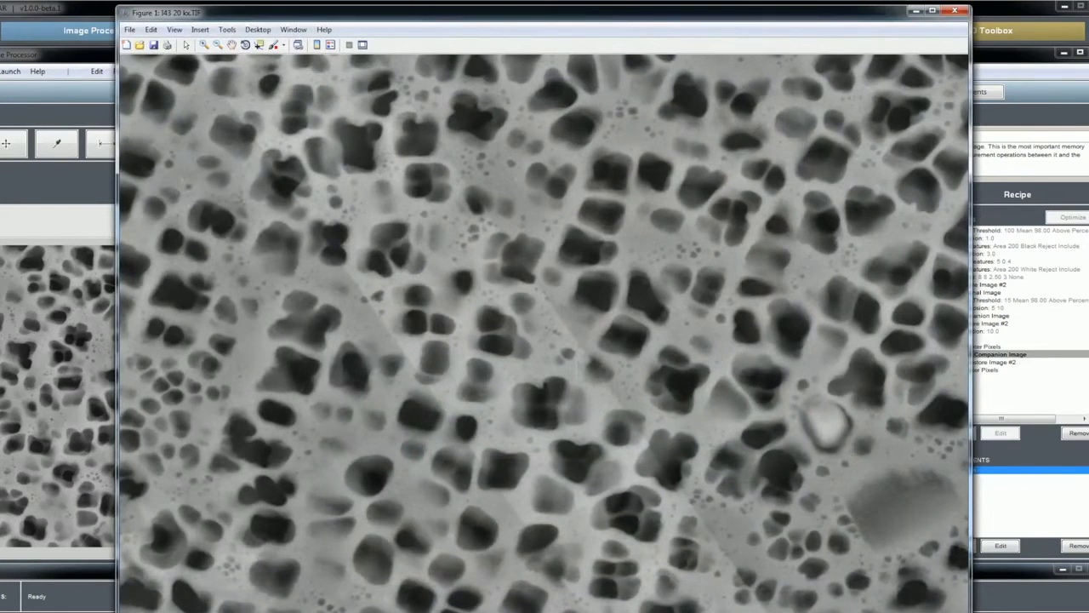
left_click(955, 11)
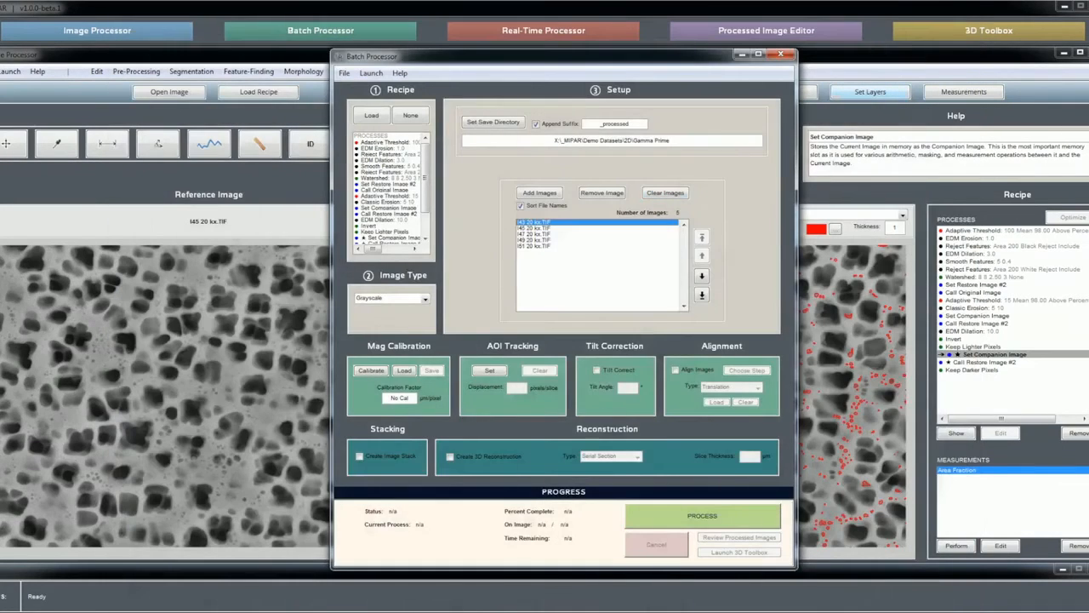
left_click(534, 228)
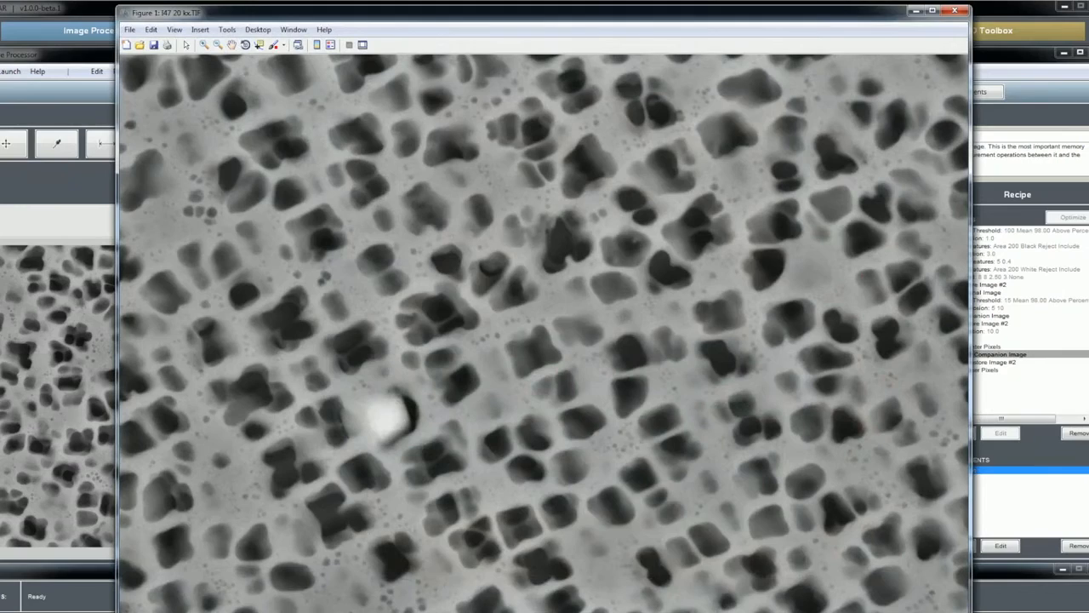
left_click(955, 11)
left_click(537, 228)
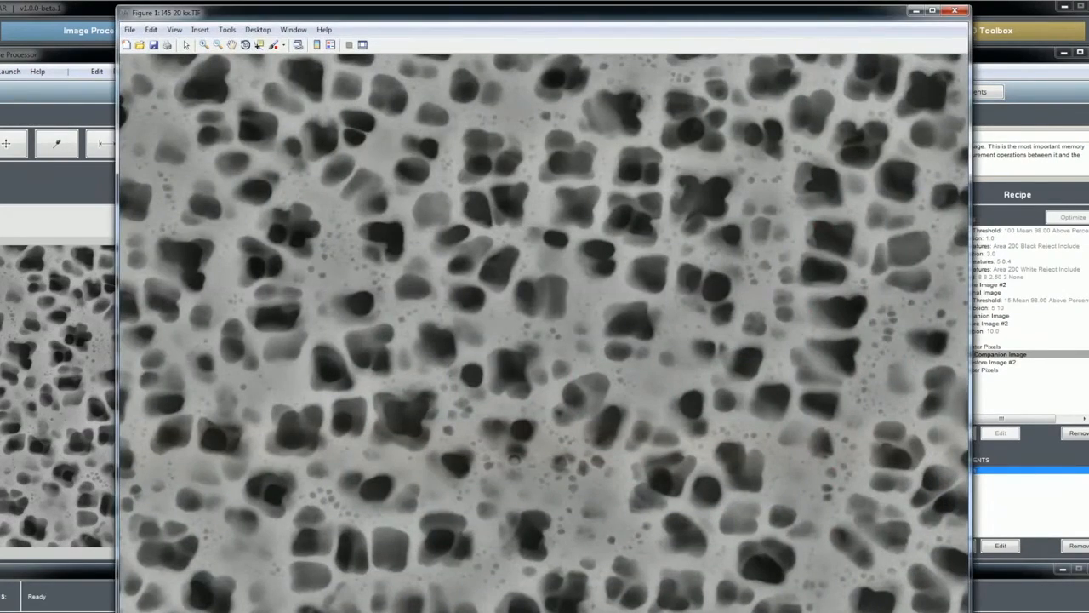
left_click(955, 11)
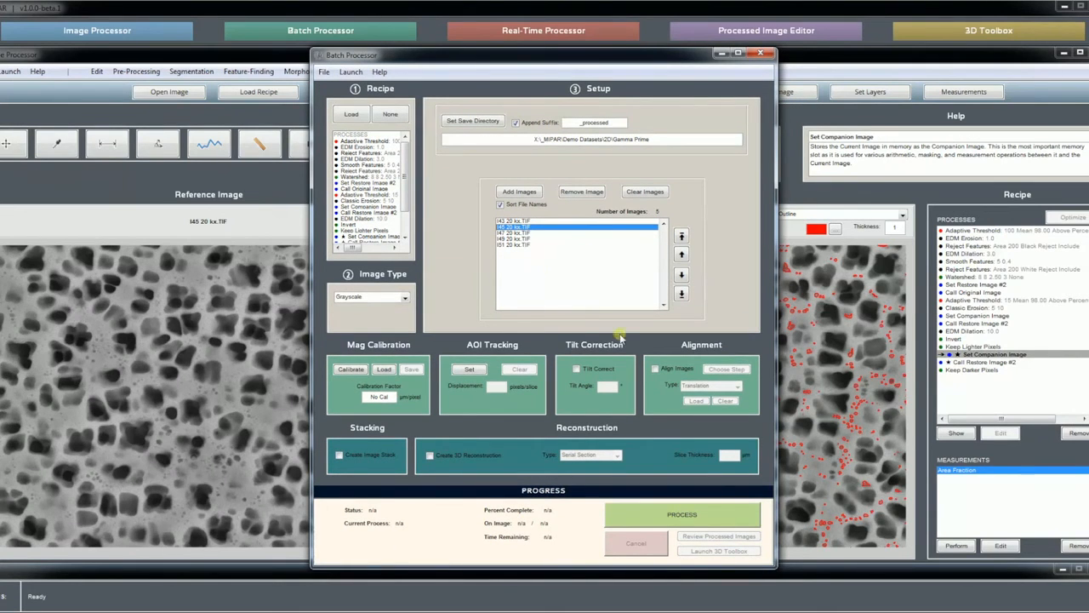
Process the batch of images and open the processed subfolder of Gamma Prime in Windows Explorer
left_click(680, 516)
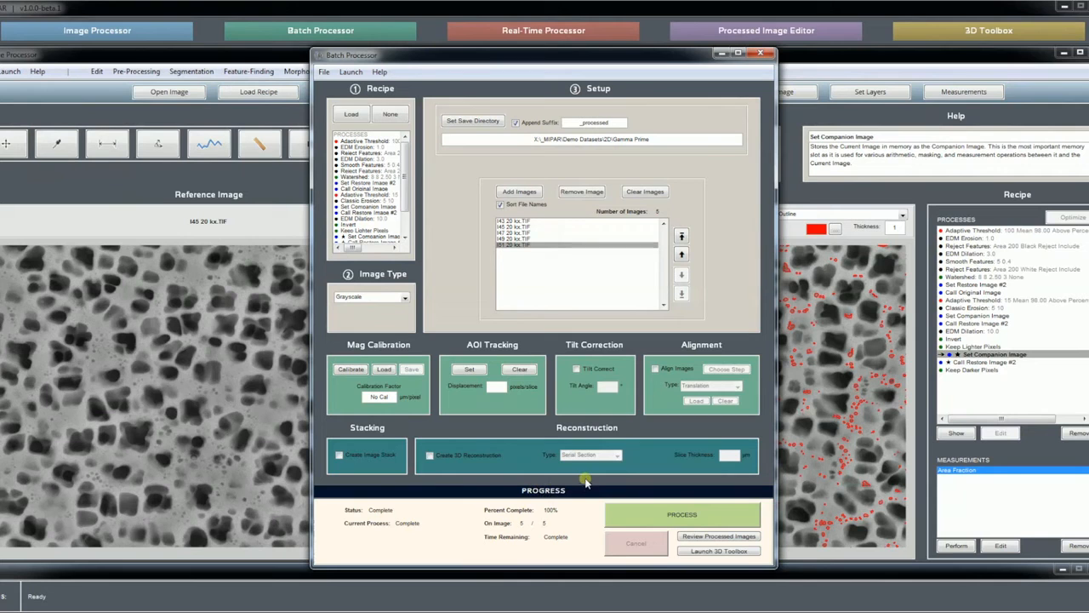
left_click(160, 599)
left_click_drag(749, 113, 353, 113)
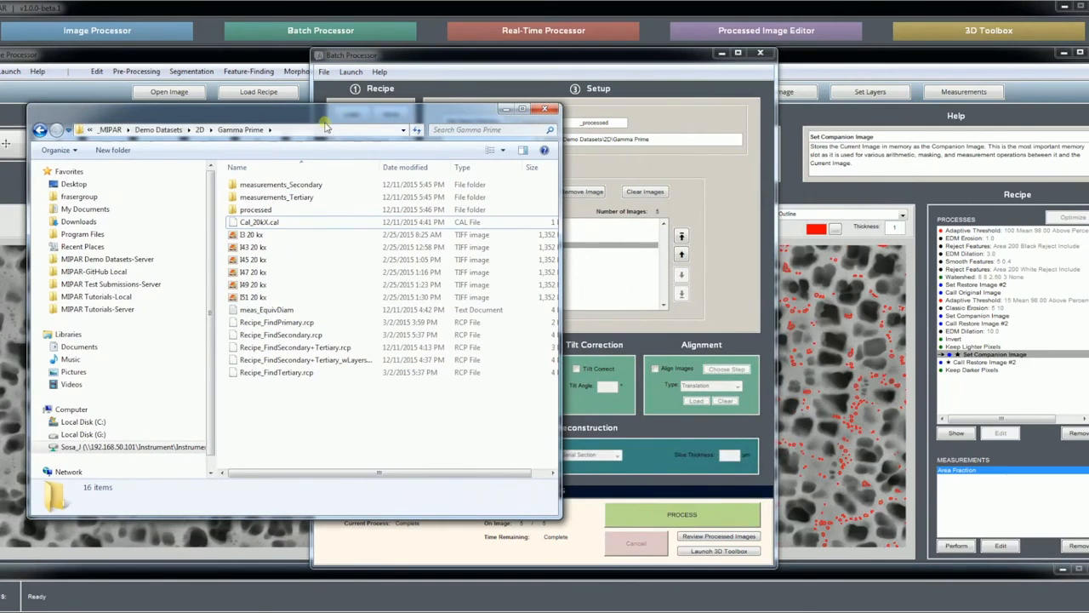
double_click(284, 211)
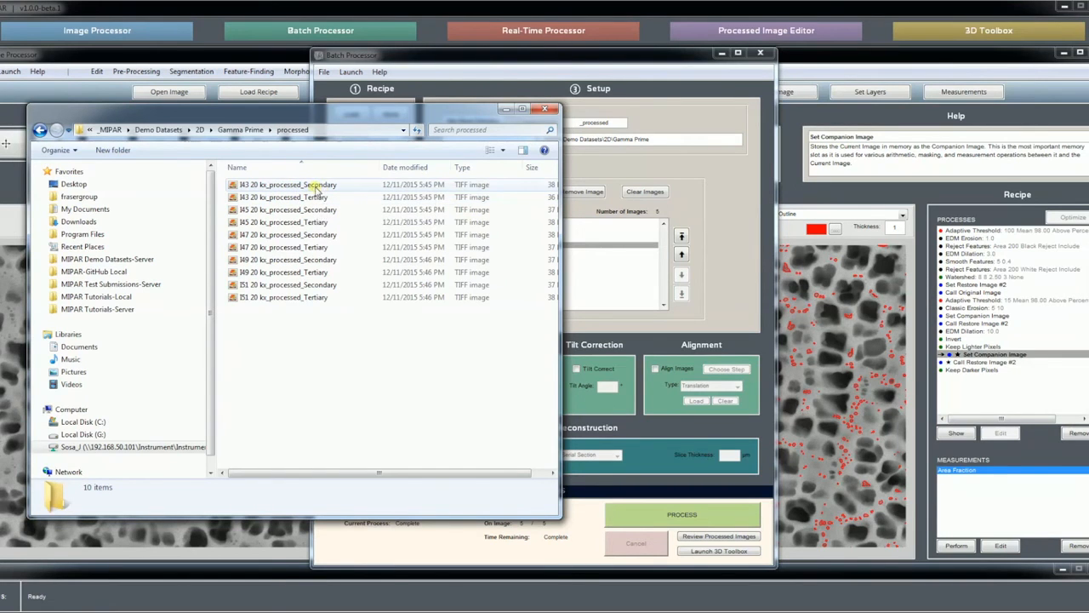
Open I43 20 kx_processed_Secondary in Windows Photo Viewer and arrange its restored window beside the processed folder
left_click(315, 187)
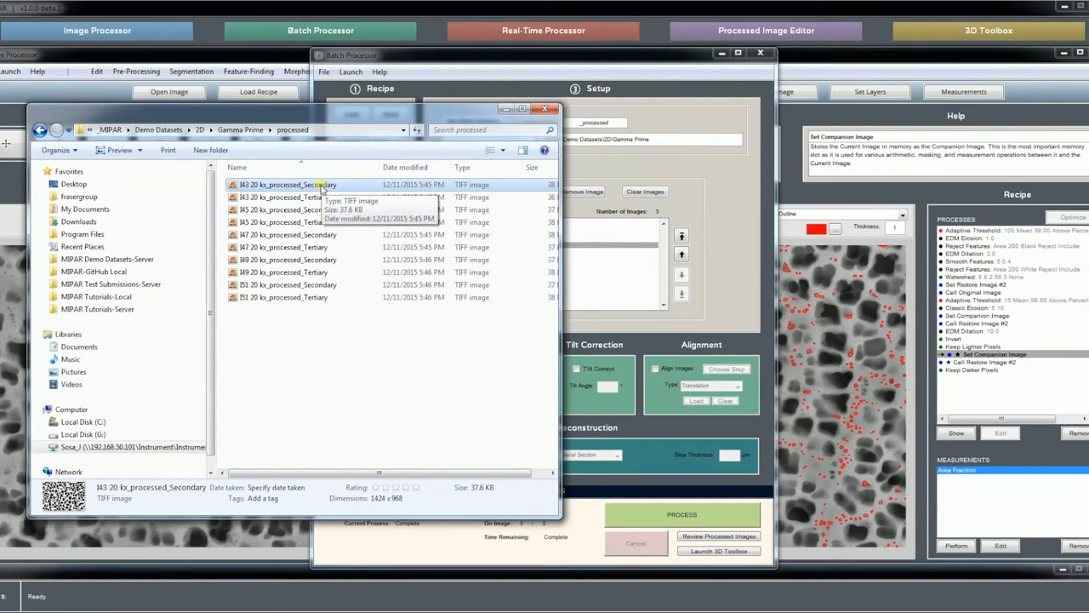
double_click(321, 186)
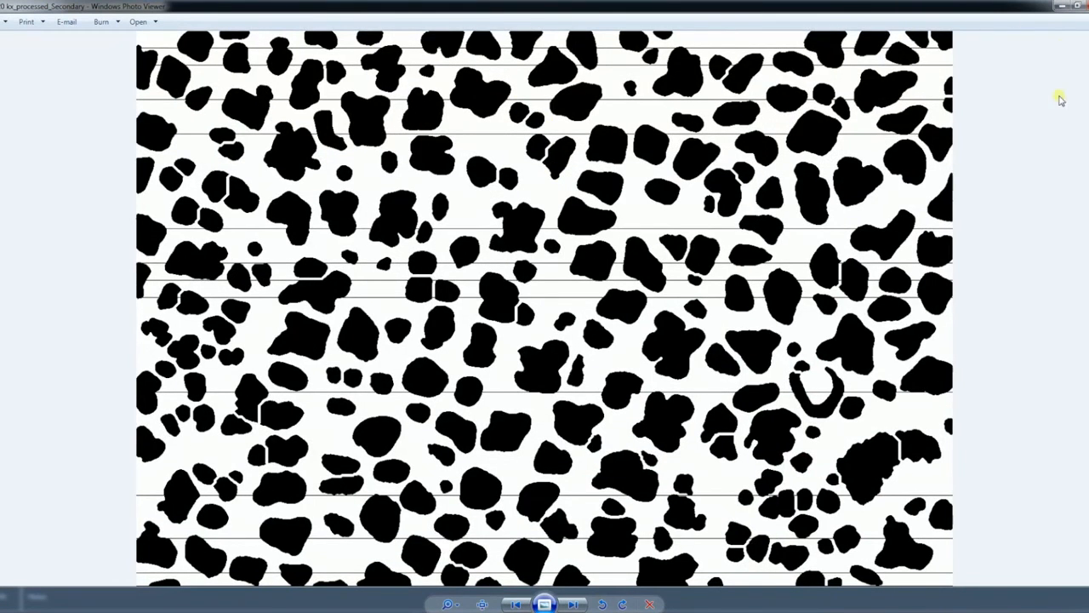
left_click(1077, 8)
left_click_drag(382, 34, 689, 74)
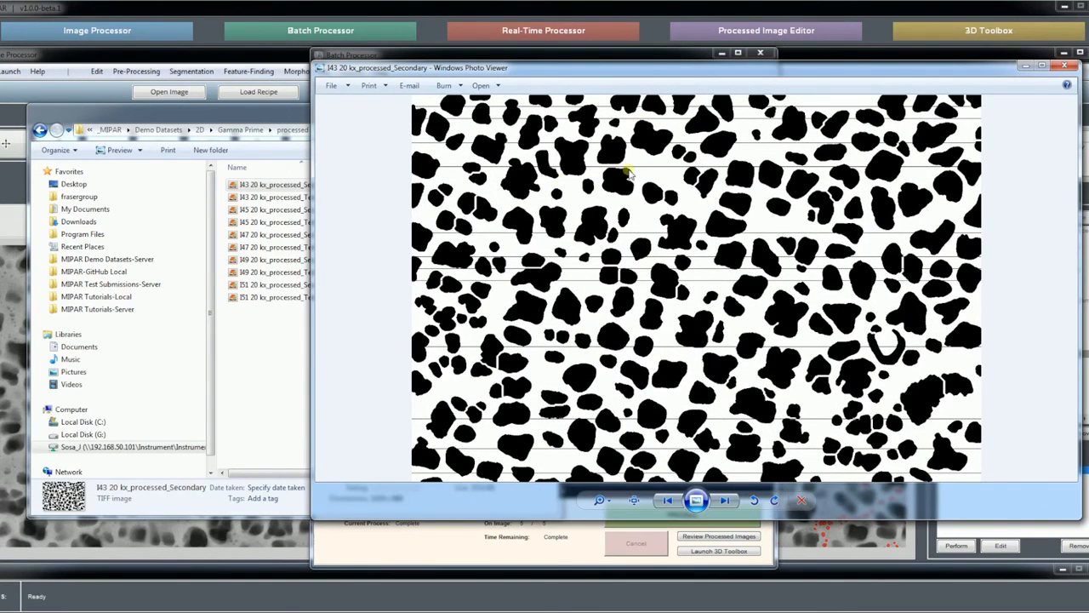
left_click(283, 113)
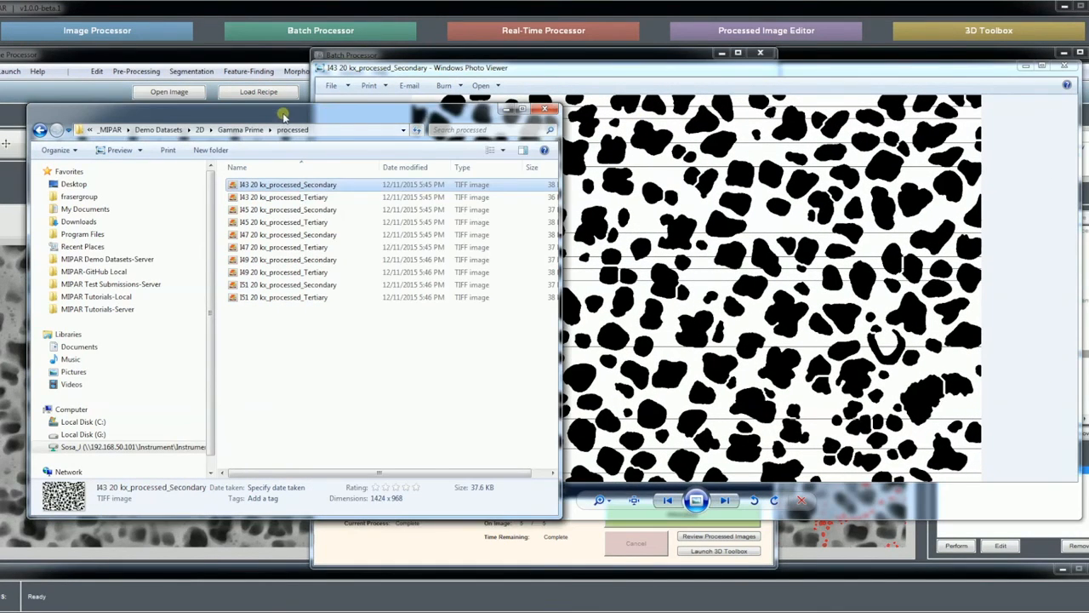
left_click_drag(363, 113, 309, 96)
left_click_drag(441, 68, 479, 72)
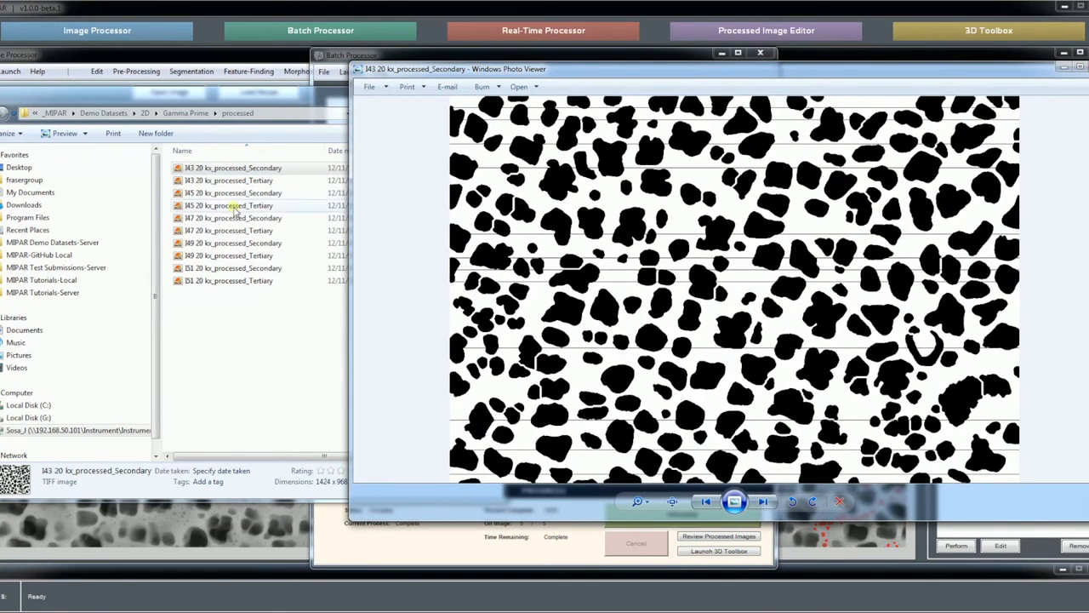
Examine the processed Secondary and Tertiary images from I43 through I51 one after another in the photo viewer
left_click(774, 503)
left_click(772, 504)
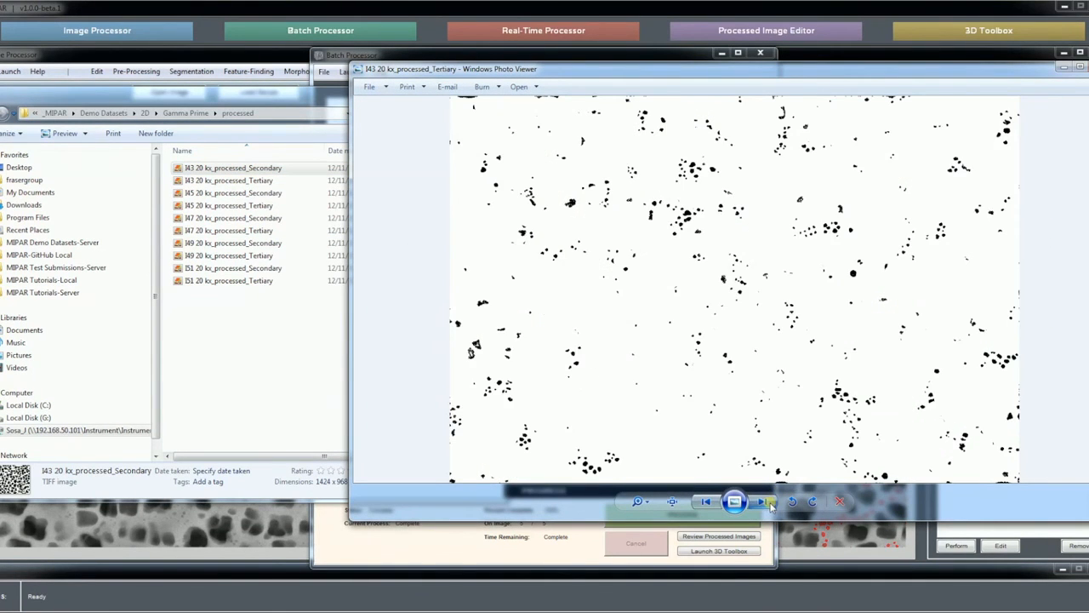
left_click(771, 503)
left_click(771, 502)
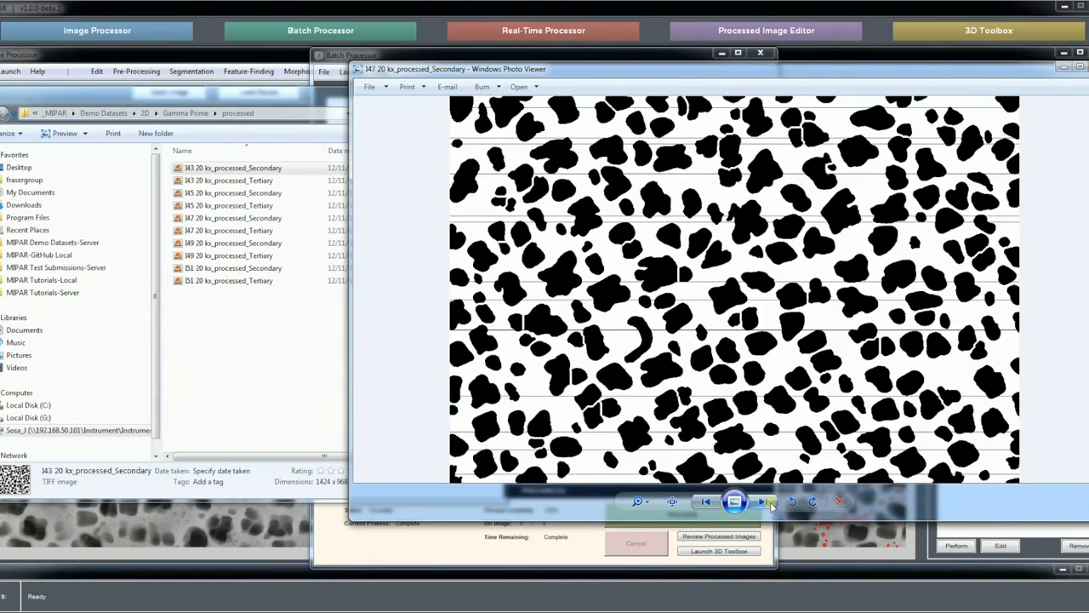
left_click(771, 503)
left_click(770, 503)
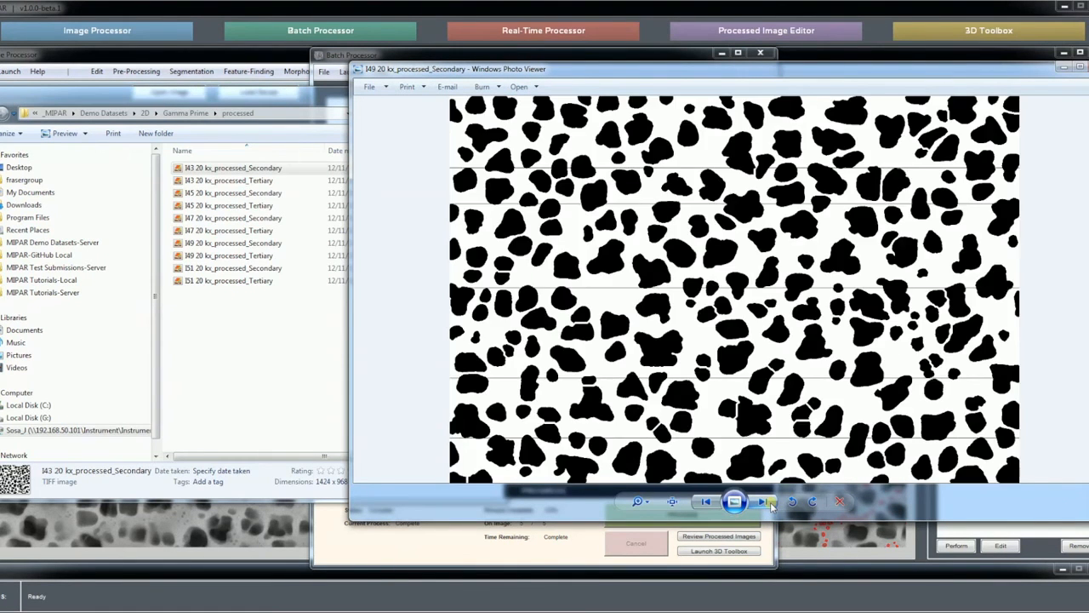
left_click(771, 503)
left_click(771, 503)
left_click(771, 503)
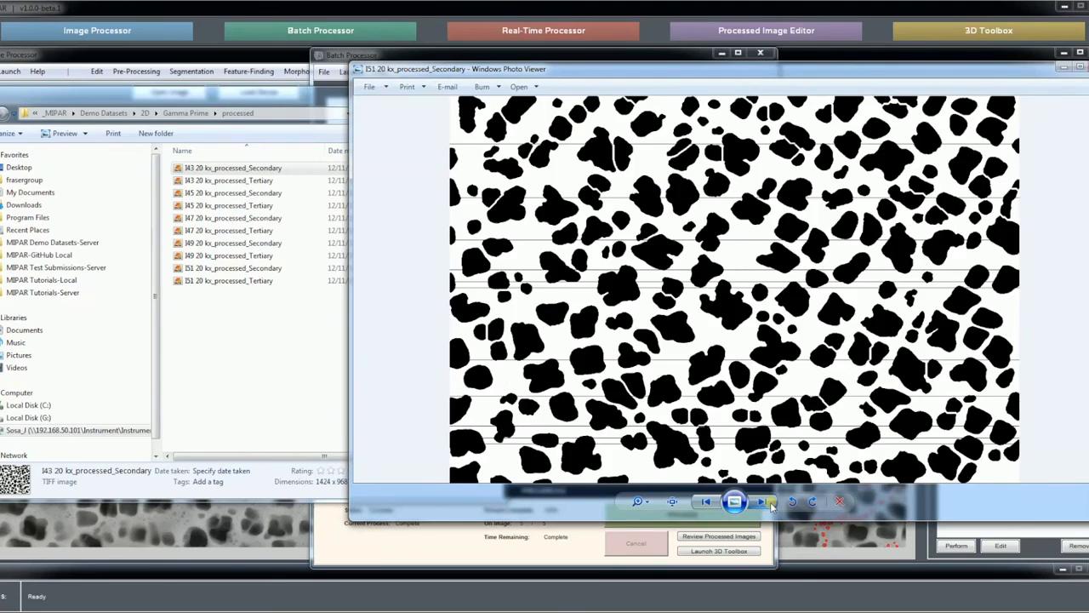
left_click(771, 503)
left_click(771, 502)
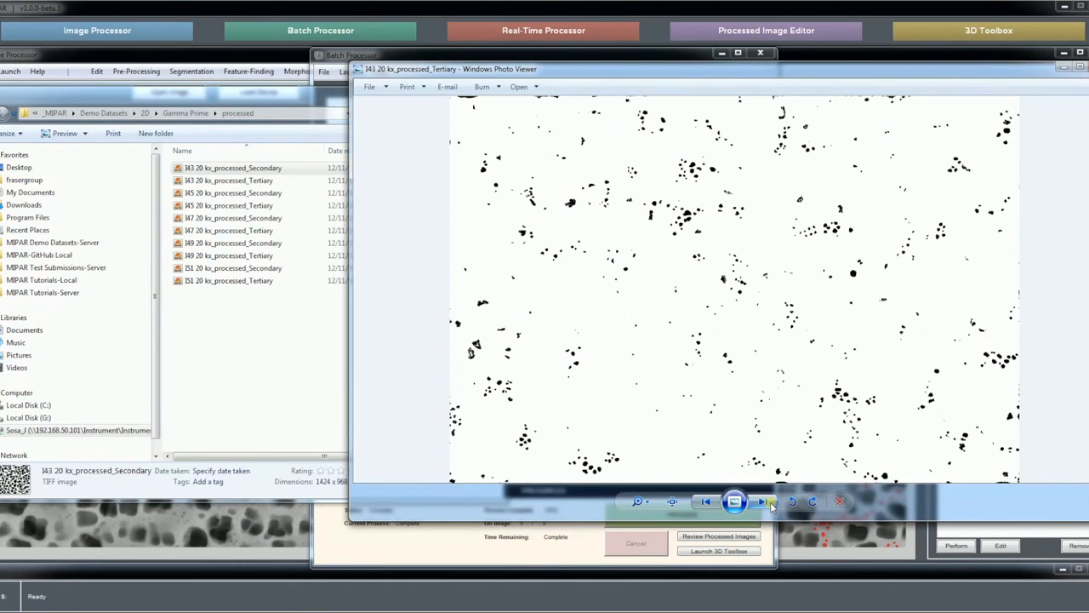
left_click(771, 503)
left_click(771, 503)
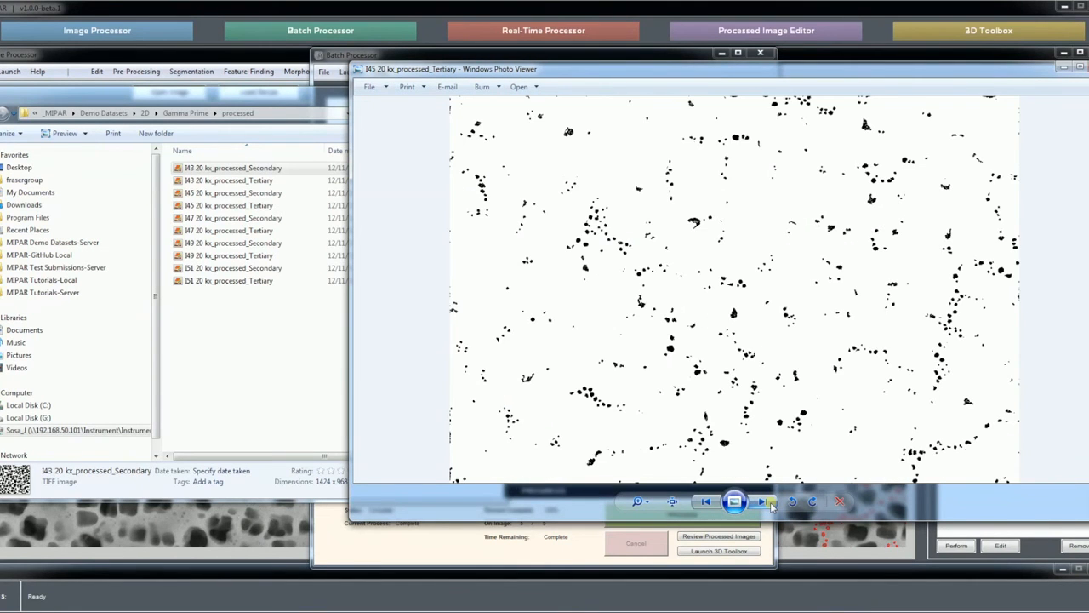
left_click(771, 503)
left_click(771, 503)
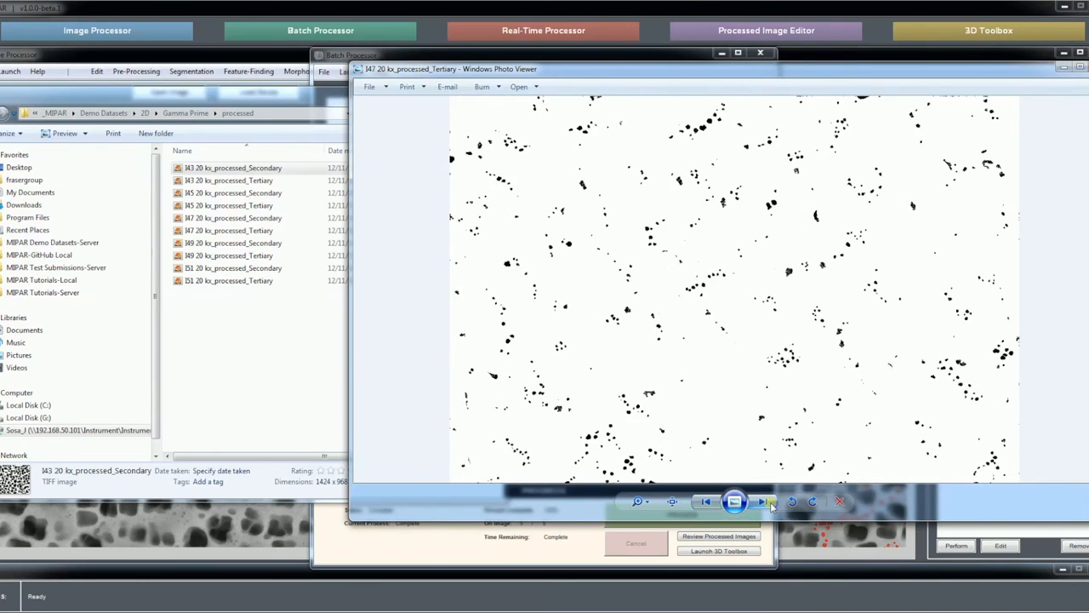
left_click(771, 503)
left_click(771, 503)
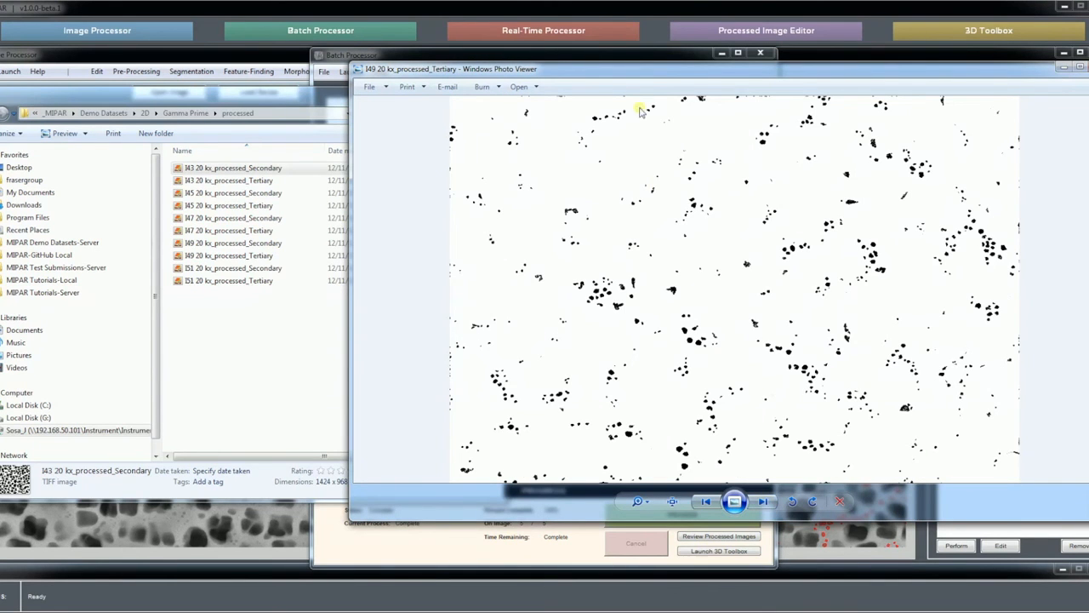
left_click_drag(663, 75, 478, 79)
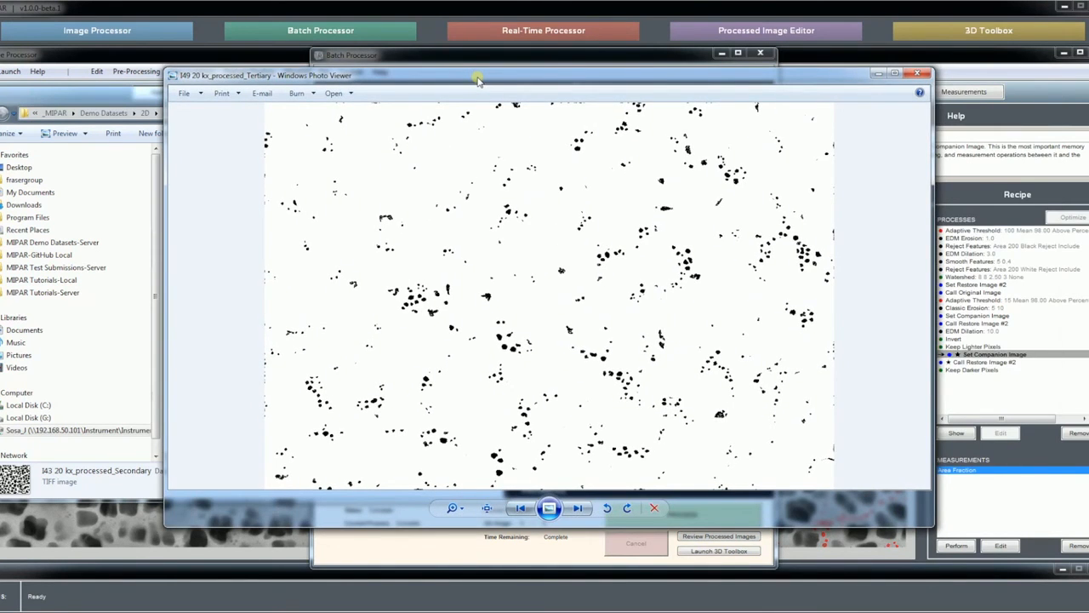
Close the photo viewer and return to the Gamma Prime folder in Windows Explorer
left_click_drag(478, 79, 517, 84)
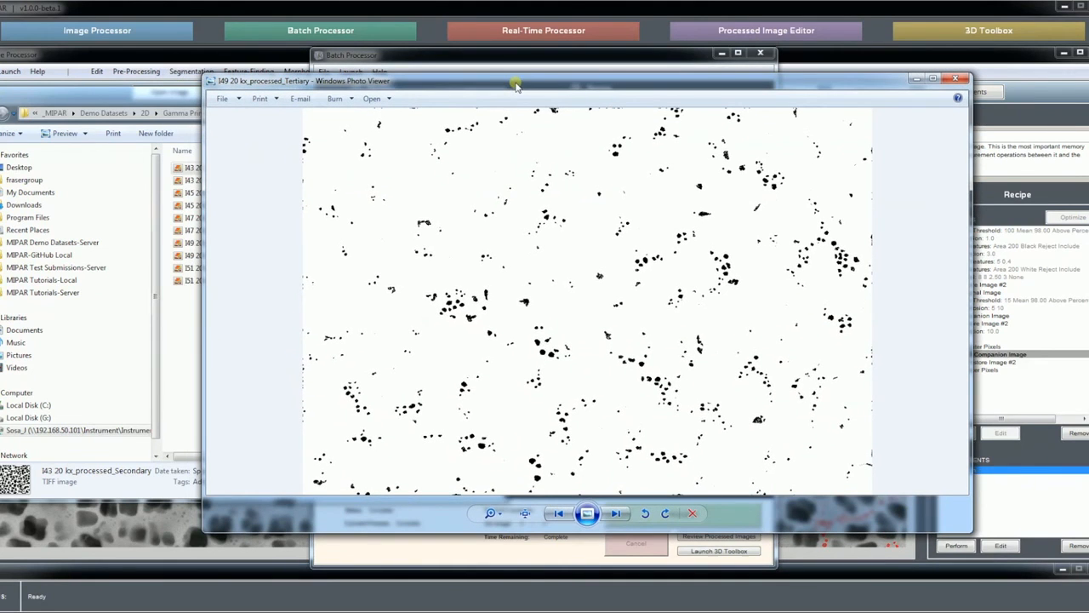
left_click(956, 79)
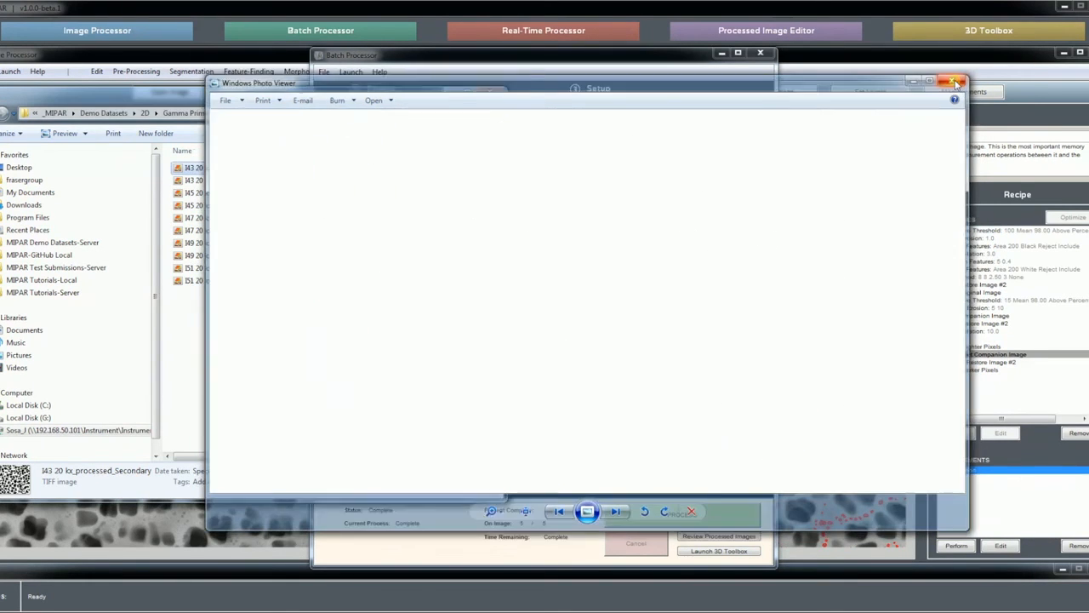
left_click_drag(400, 88, 565, 99)
left_click(349, 125)
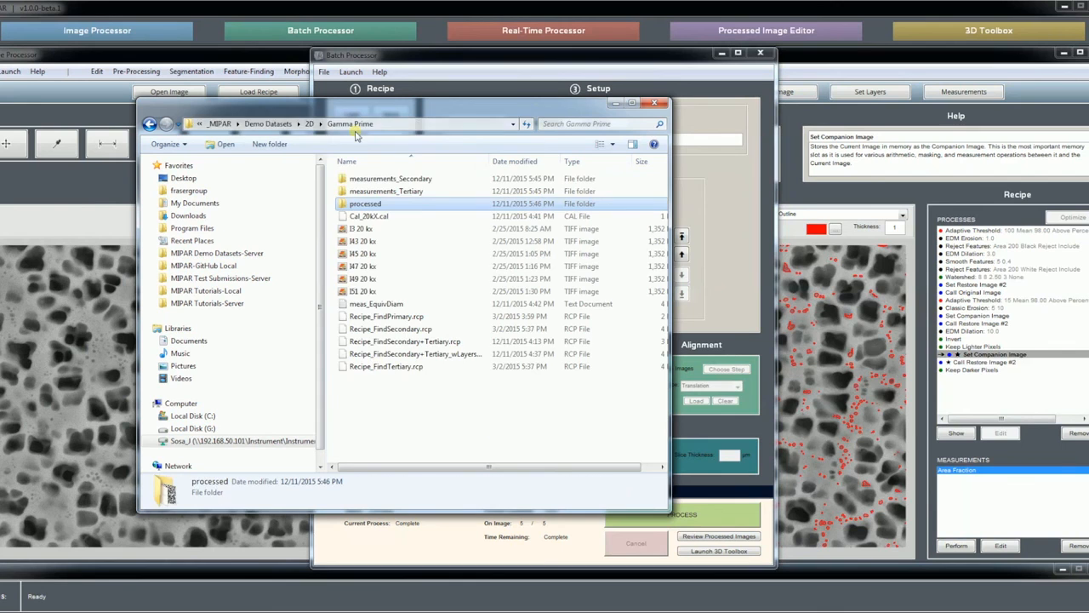
Open the measurements_Secondary text file from its folder in Excel and fit the Image Filename and Area Fraction columns to their contents
double_click(406, 180)
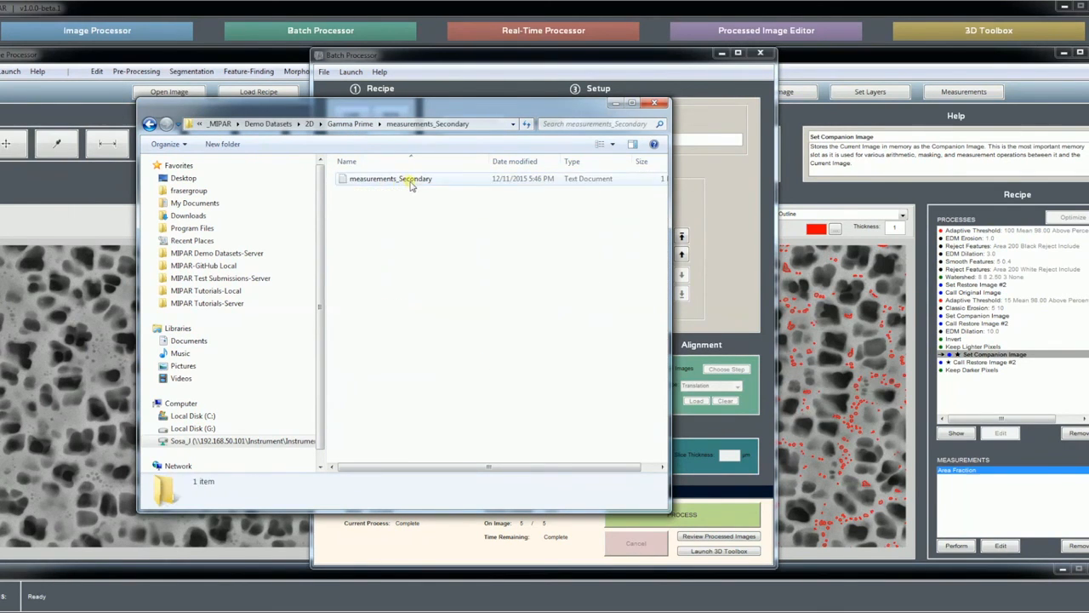
left_click_drag(390, 182, 265, 582)
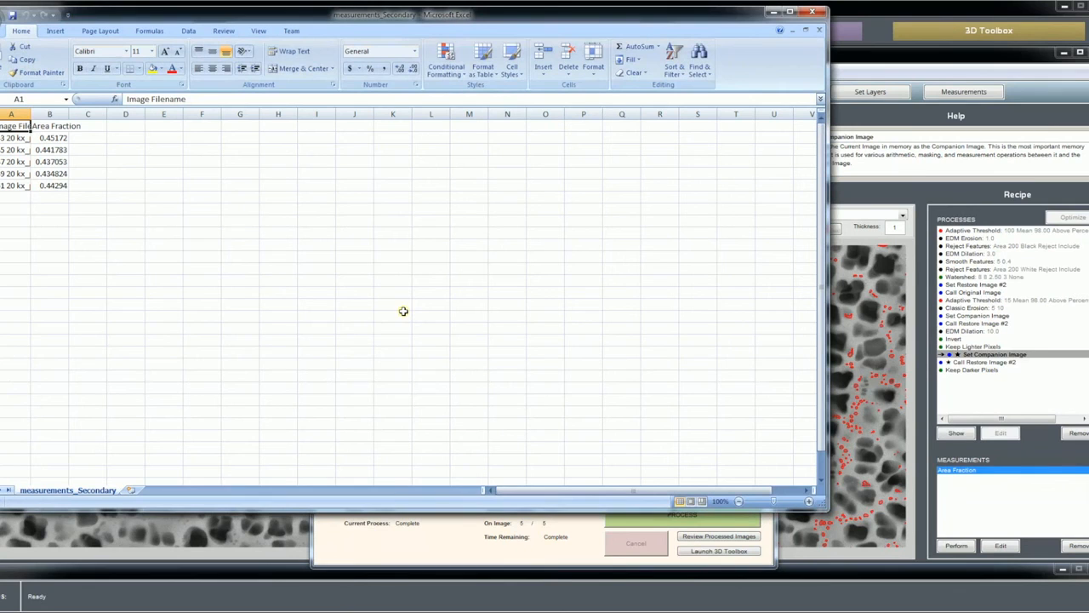
double_click(31, 114)
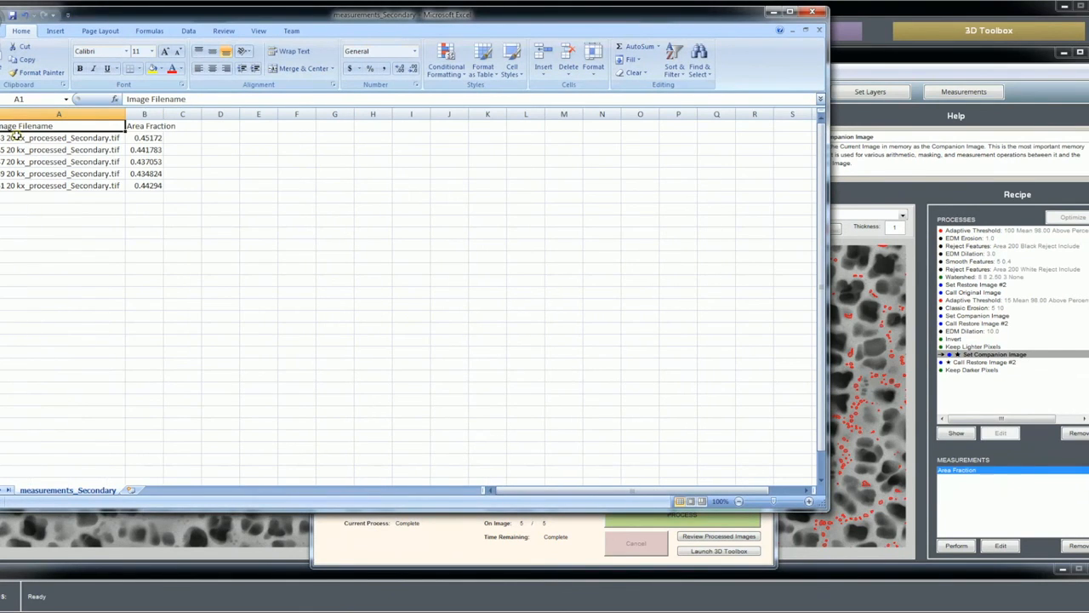
double_click(164, 114)
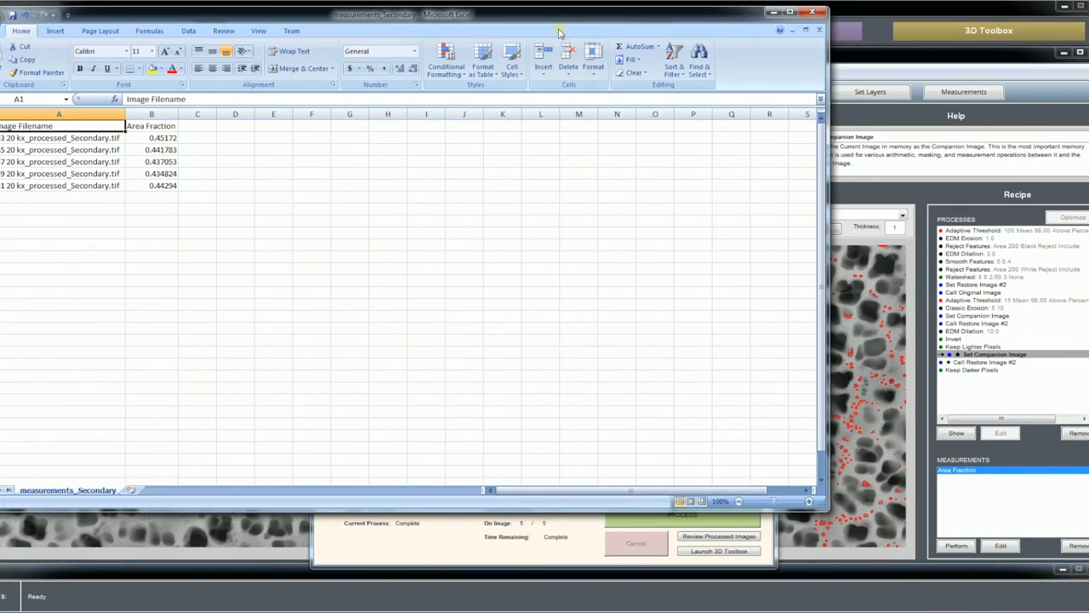
left_click_drag(740, 14, 833, 42)
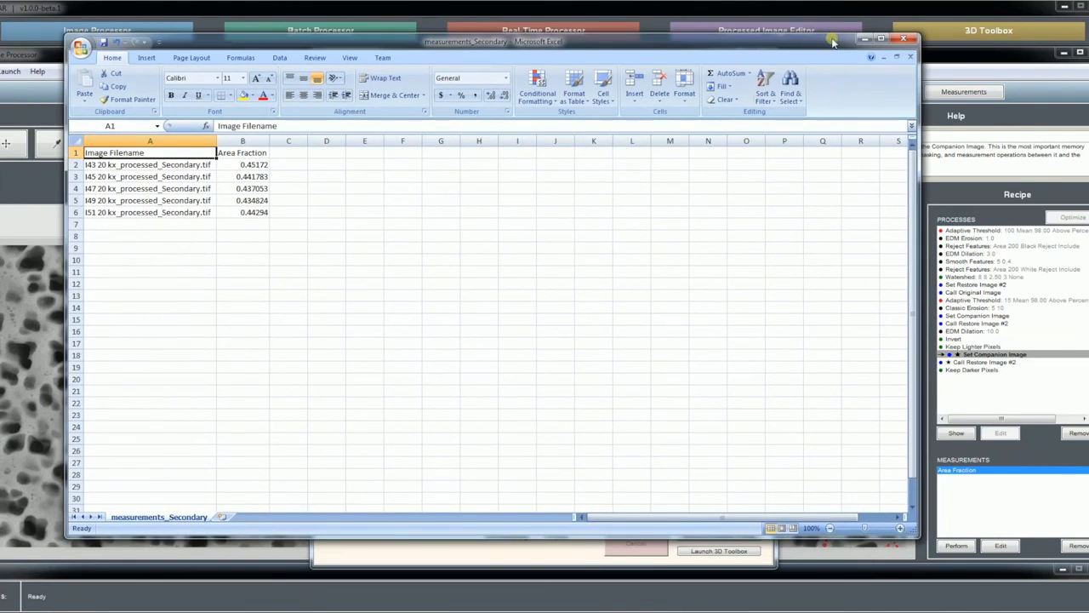
Switch back to Windows Explorer and open the measurements_Tertiary text file from its Gamma Prime subfolder in Excel as read-only
left_click(29, 609)
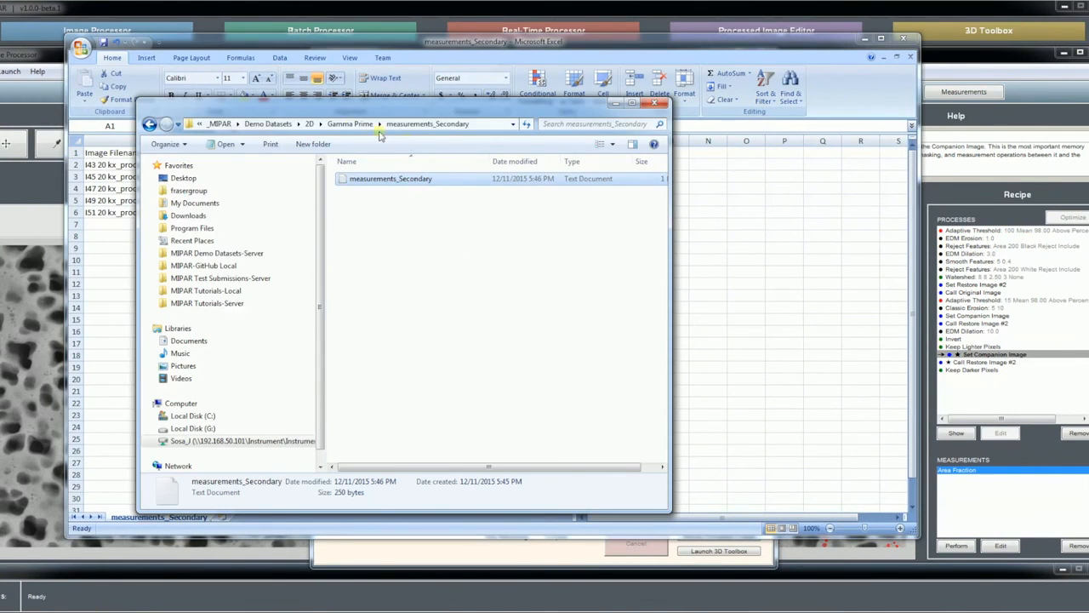
left_click(357, 123)
double_click(374, 192)
left_click_drag(378, 179, 219, 606)
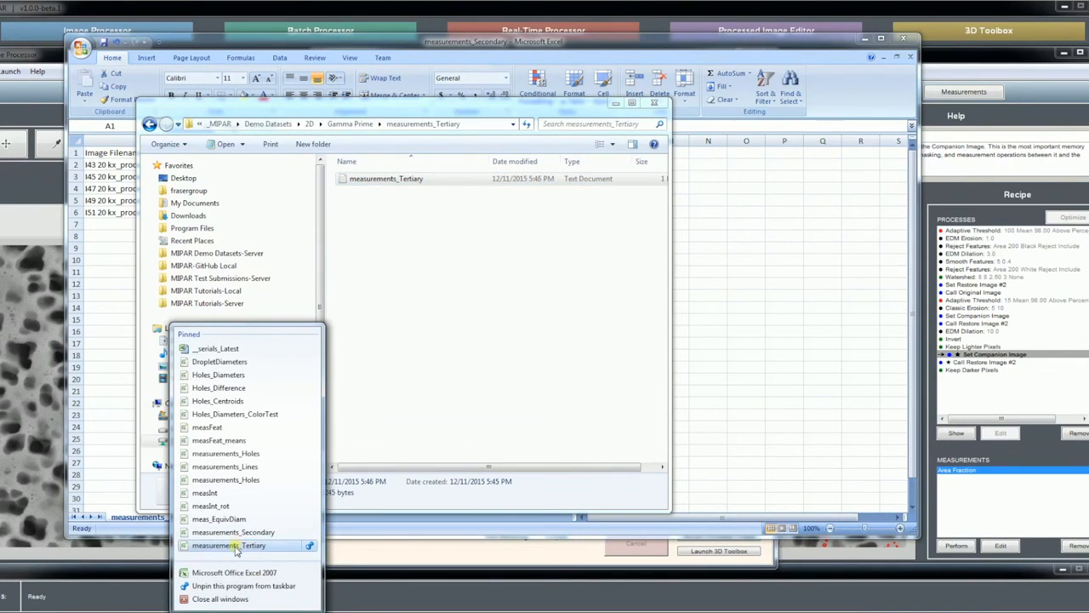
left_click(237, 547)
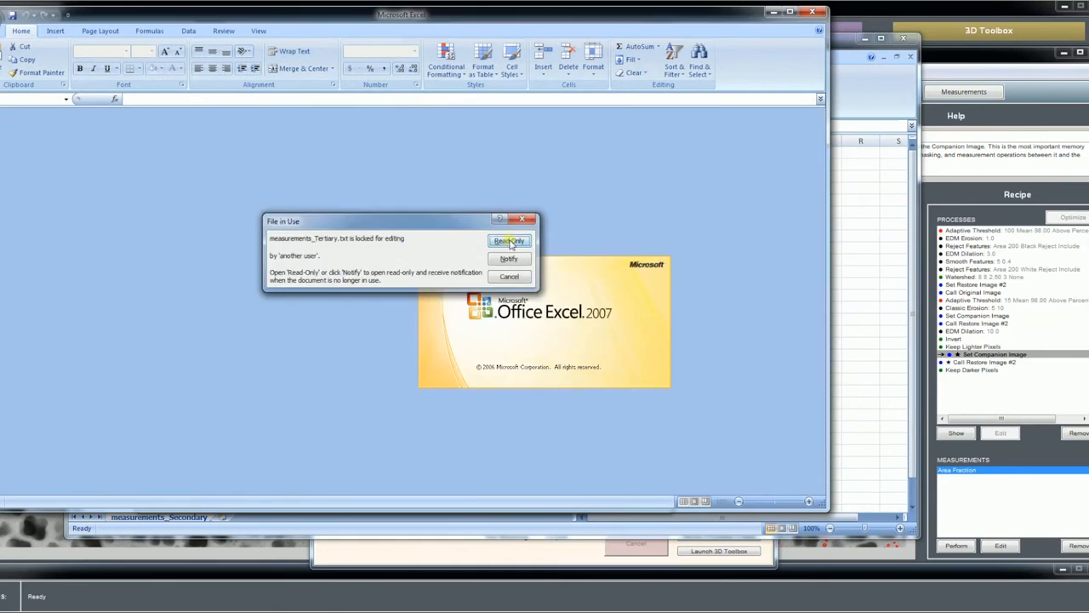
left_click(509, 242)
Fit the Image Filename and Area Fraction columns of measurements_Tertiary to their contents and move the window so both are fully in view
double_click(30, 113)
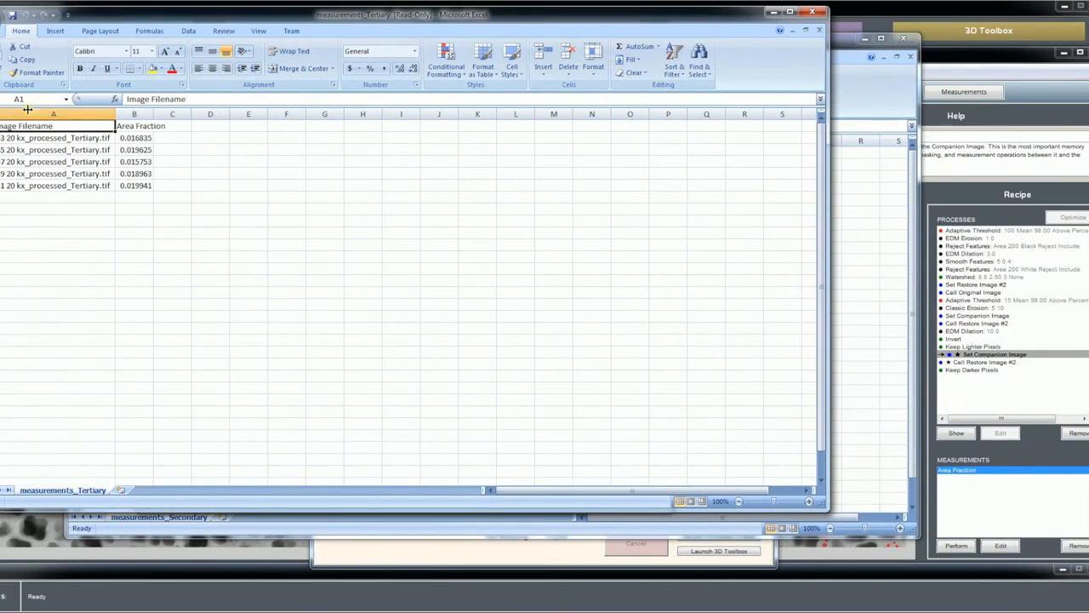
double_click(153, 114)
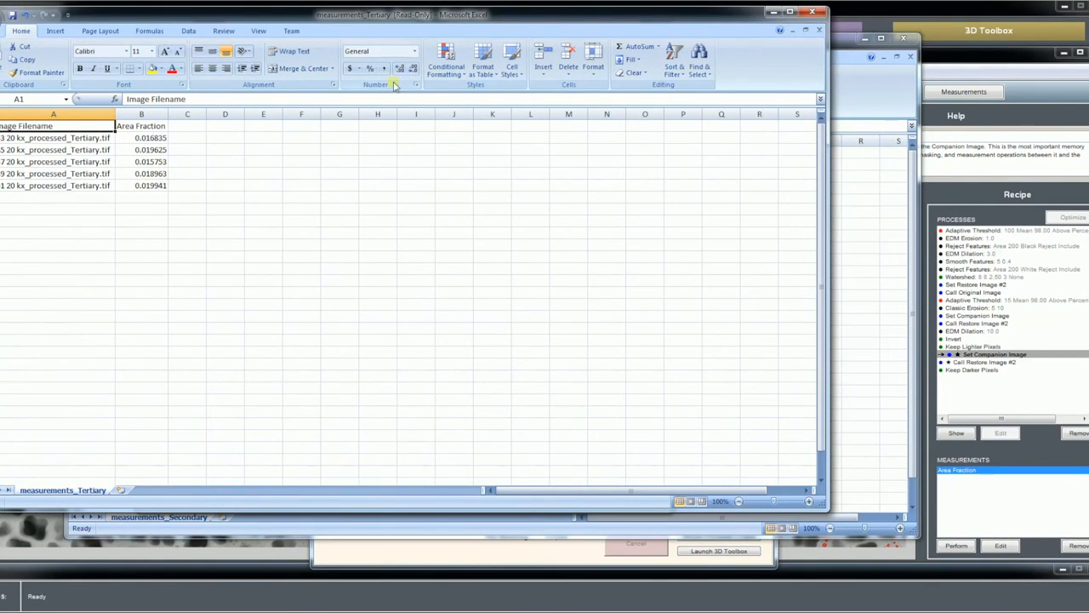
left_click_drag(414, 21, 434, 45)
Close the measurements_Tertiary and measurements_Secondary workbooks without saving changes, and shift the Explorer window slightly aside
left_click(831, 39)
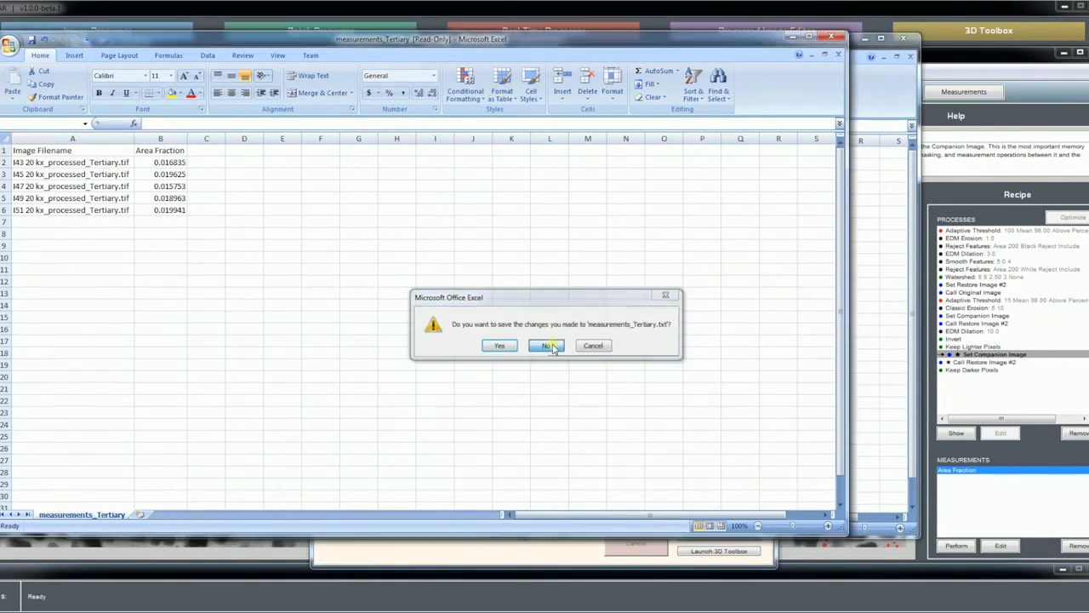
left_click(547, 345)
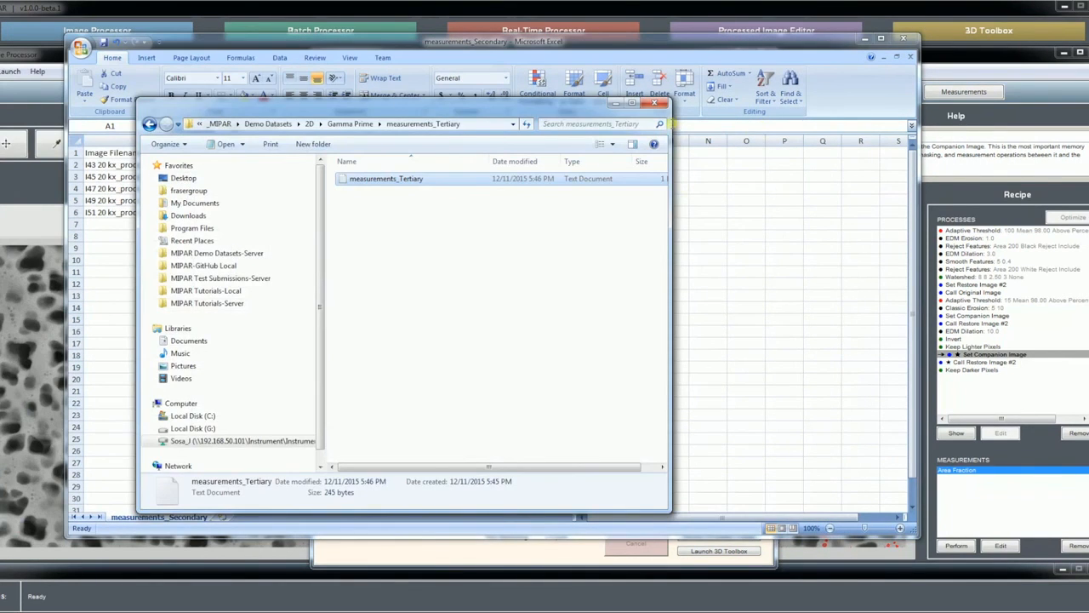
left_click(904, 38)
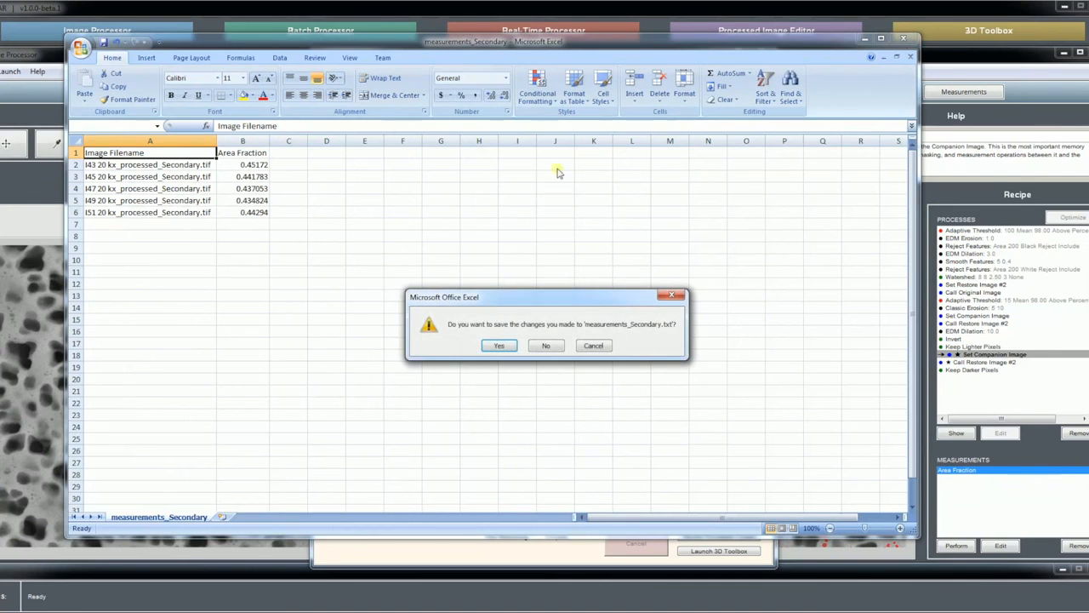
left_click(546, 345)
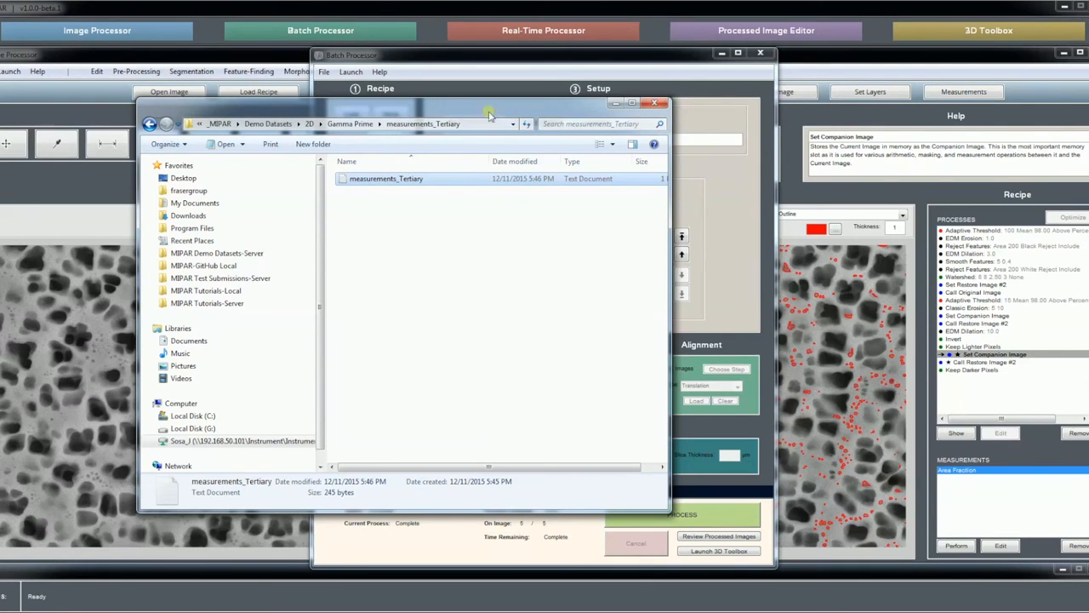
left_click_drag(487, 109, 465, 106)
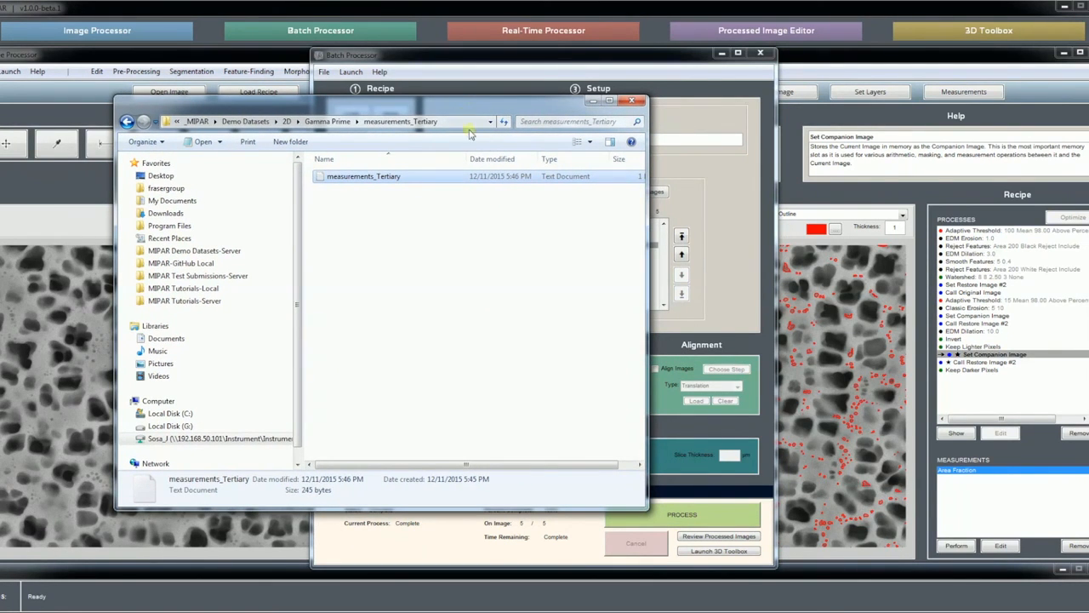